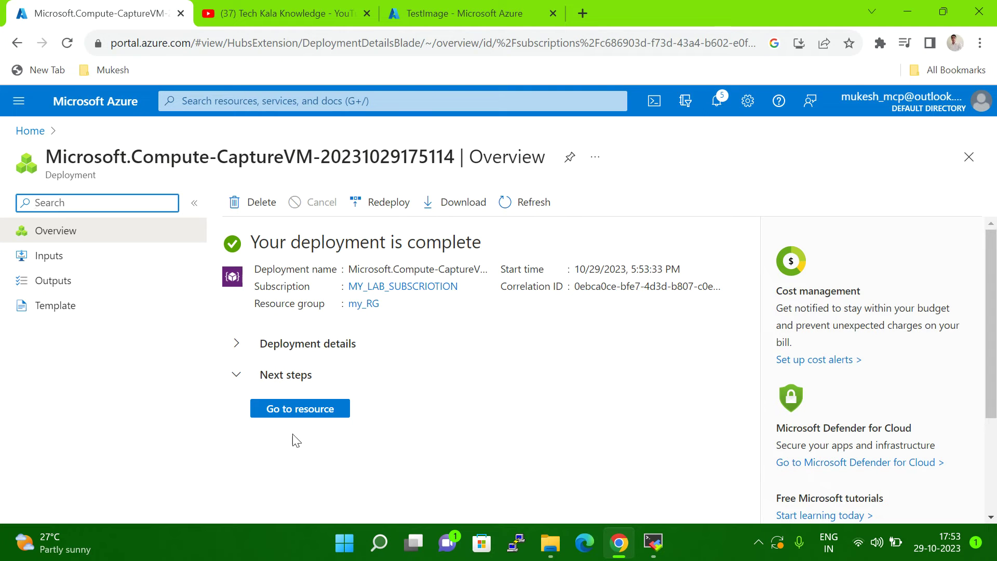
# Step: Open the newly captured myvm image resource and look over its overview
pyautogui.click(295, 416)
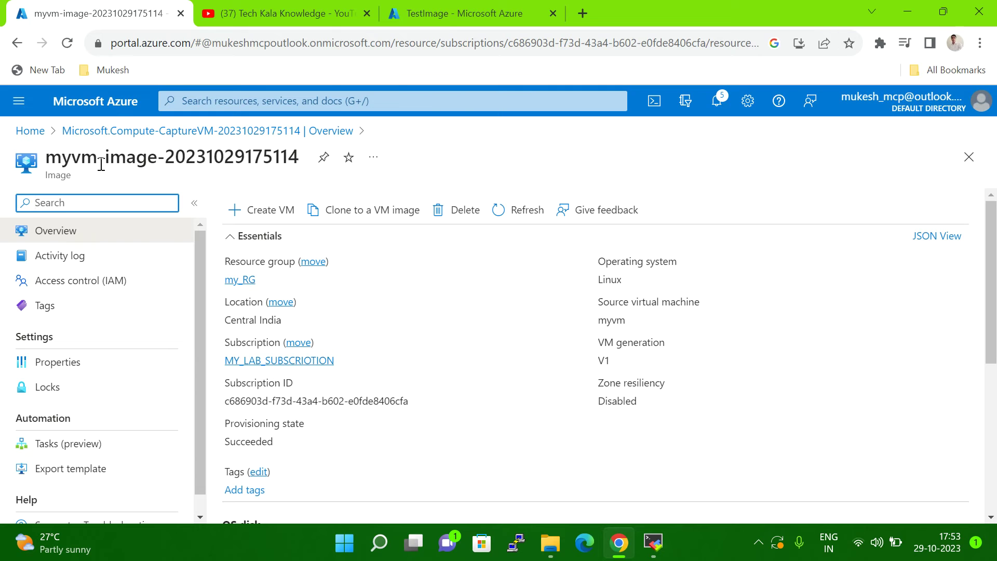
pyautogui.scroll(-5, 504, 370)
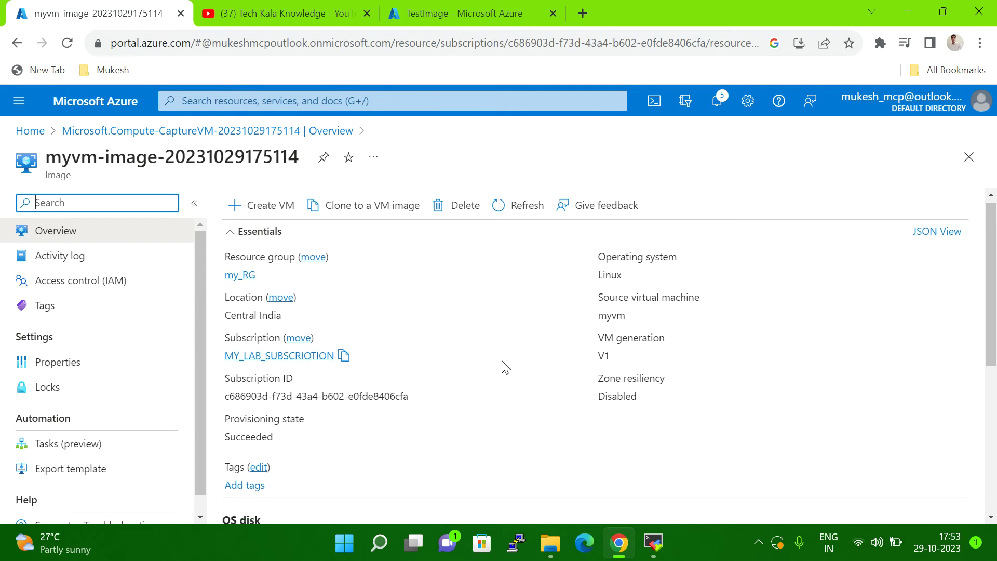
pyautogui.scroll(5, 586, 407)
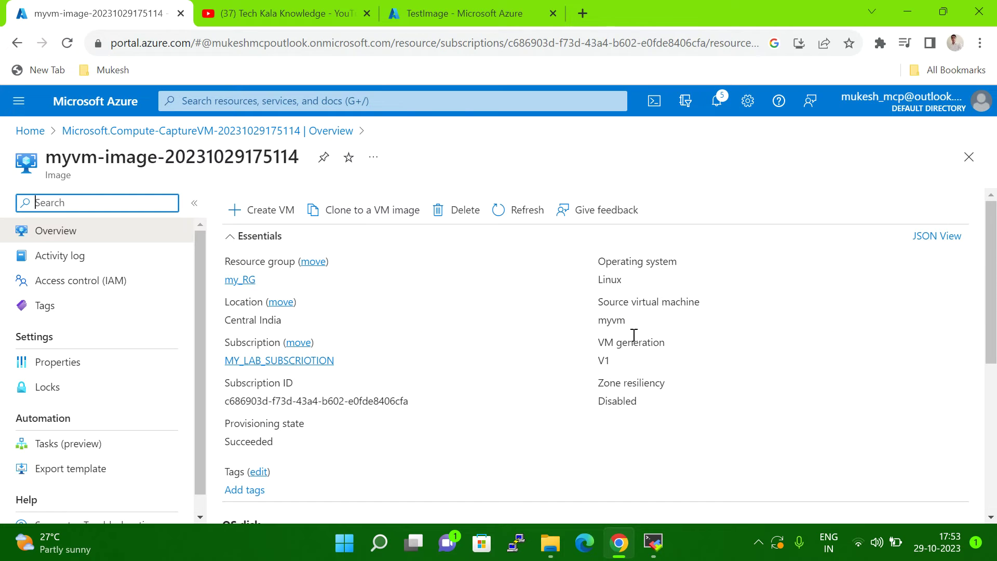
# Step: Load the TestImage gallery page address in a new tab, then go to the portal Home page
pyautogui.click(496, 7)
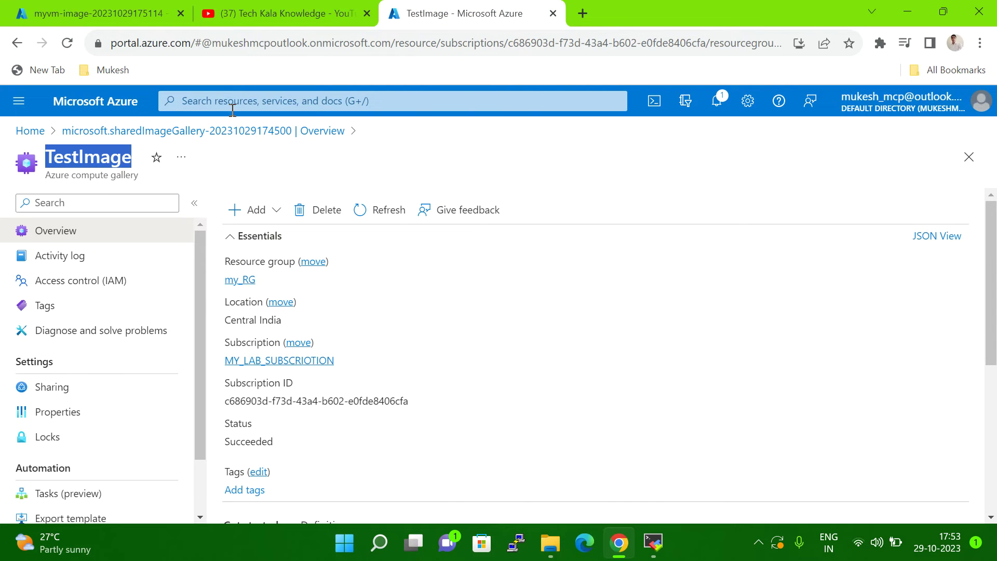
pyautogui.click(512, 42)
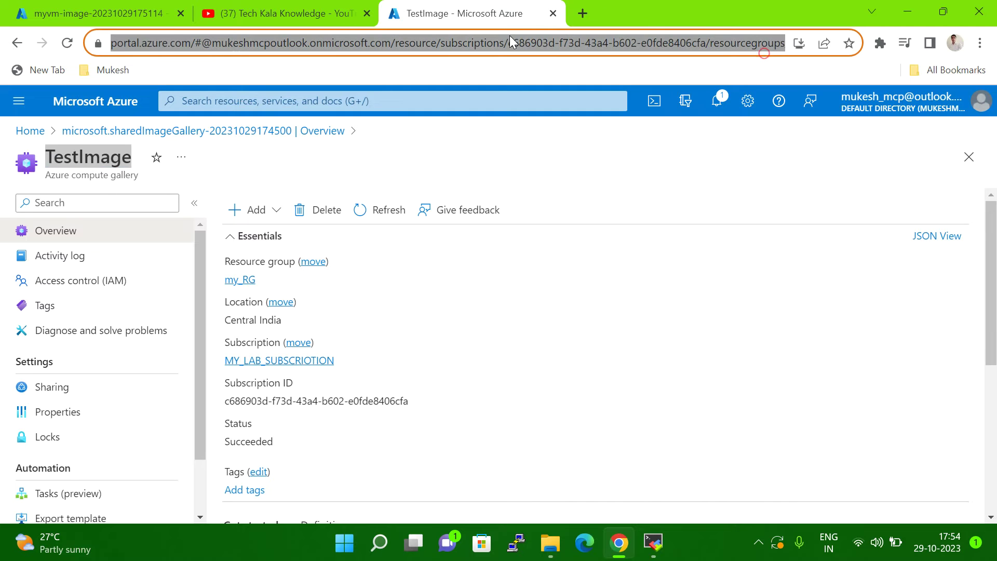
pyautogui.click(583, 13)
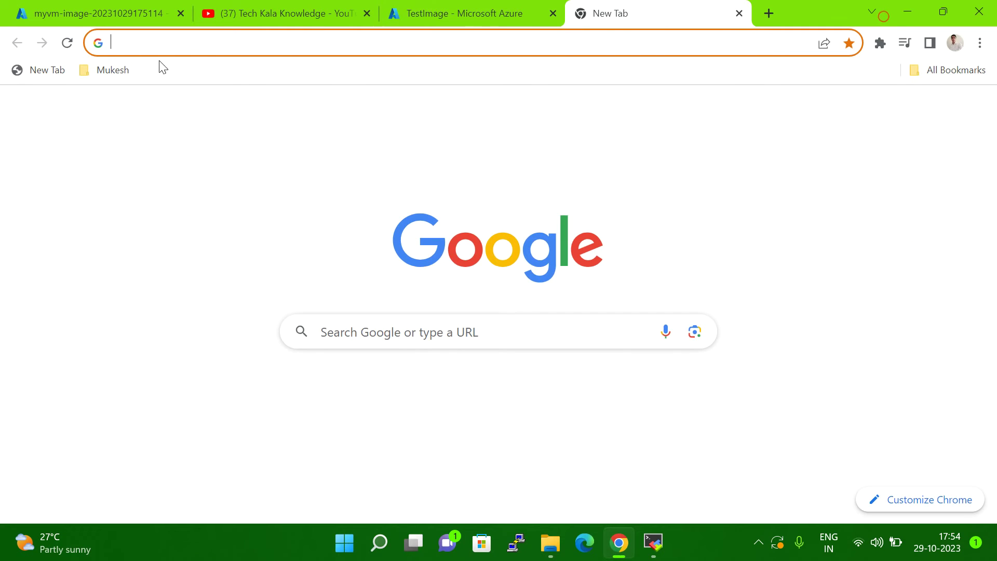
pyautogui.write('https://portal.azure.com/#@mukeshmcpoutlook.onmicrosoft.com/resource/subscriptions/c686903d-f73d-43a4-b602-e0fde8406cfa/resourcegroups/my_RG/providers/Microsoft.Compute/galleries/TestImage/overview')
pyautogui.press('Return')
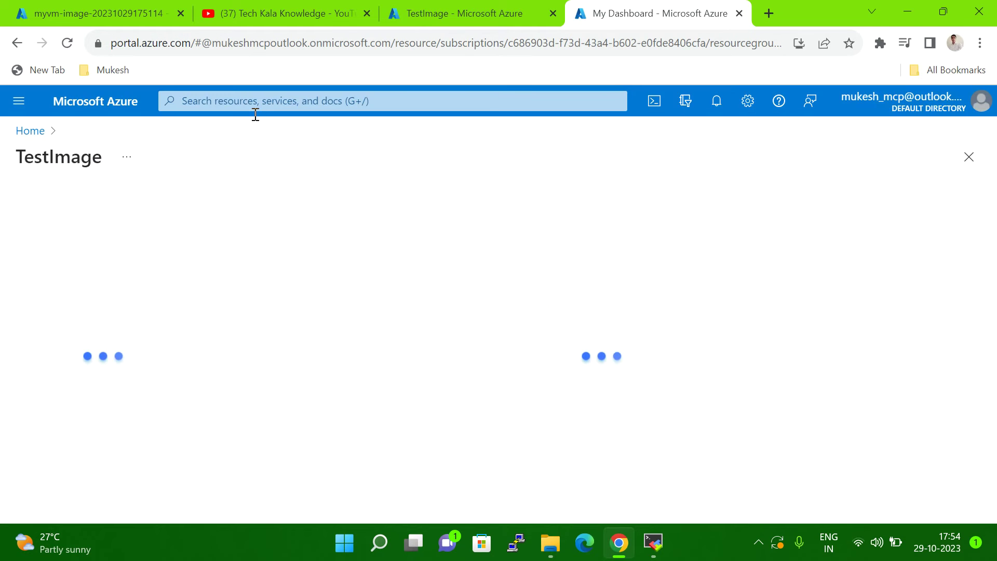
pyautogui.click(24, 131)
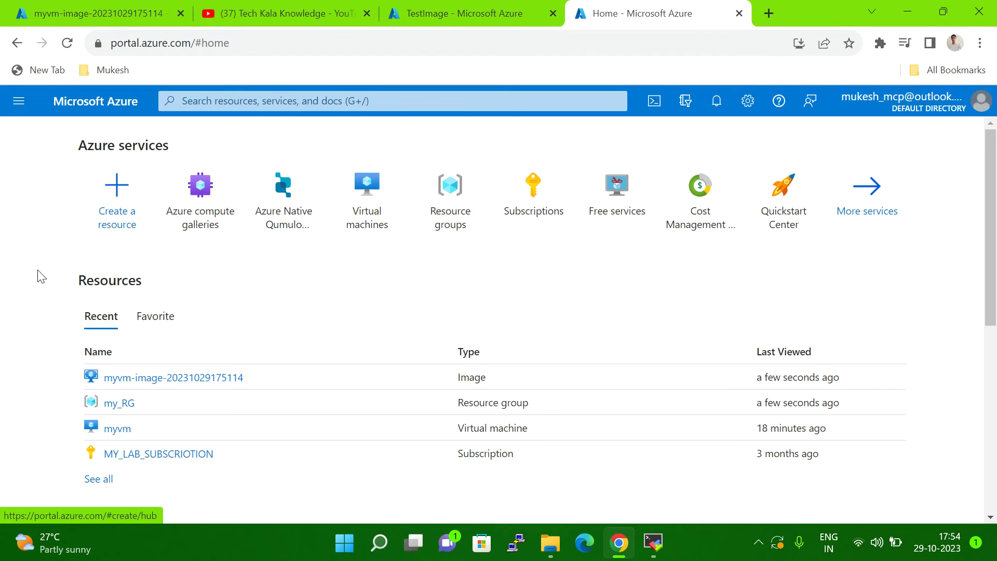
# Step: Open the Virtual machines list from Azure services on the Home page, showing only myvm
pyautogui.click(374, 216)
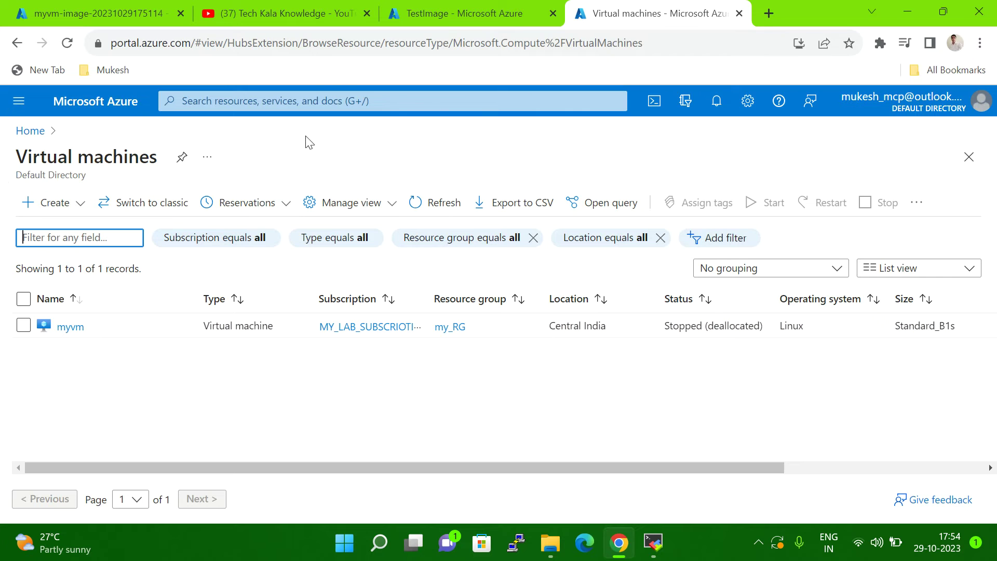
# Step: Start a new Azure virtual machine in resource group my_RG named testvm
pyautogui.click(57, 206)
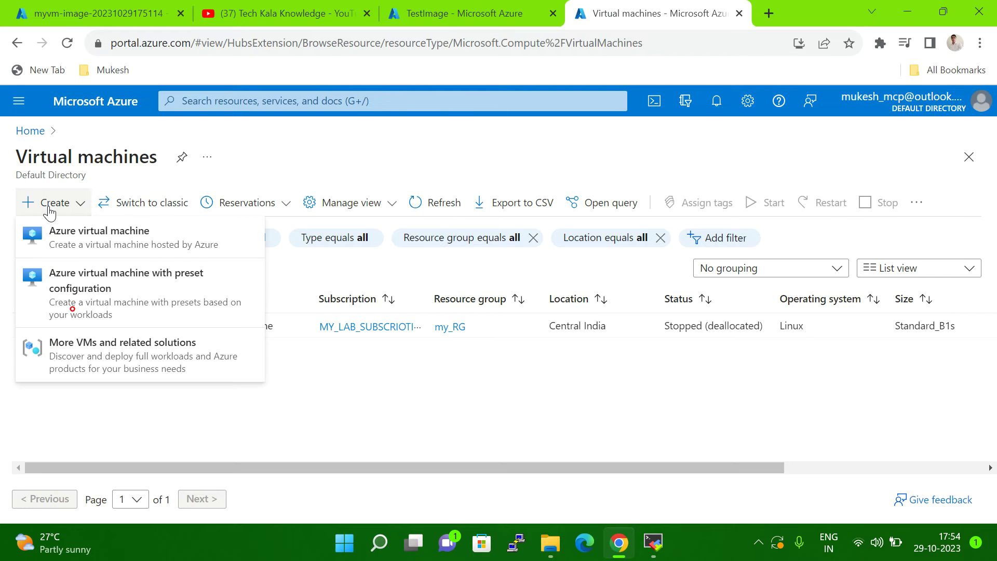
pyautogui.click(64, 243)
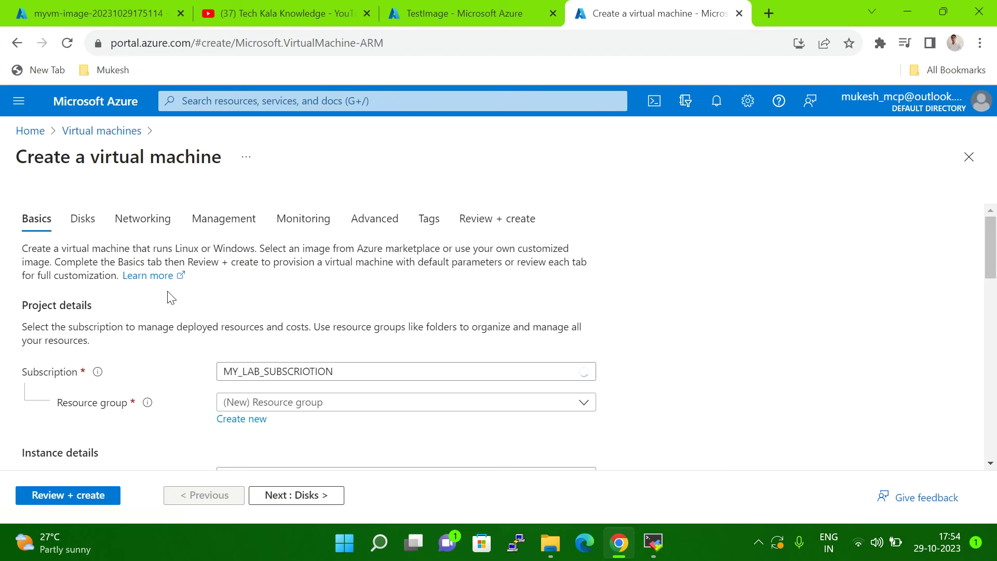
pyautogui.scroll(-3, 810, 272)
pyautogui.scroll(3, 737, 281)
pyautogui.scroll(-3, 628, 363)
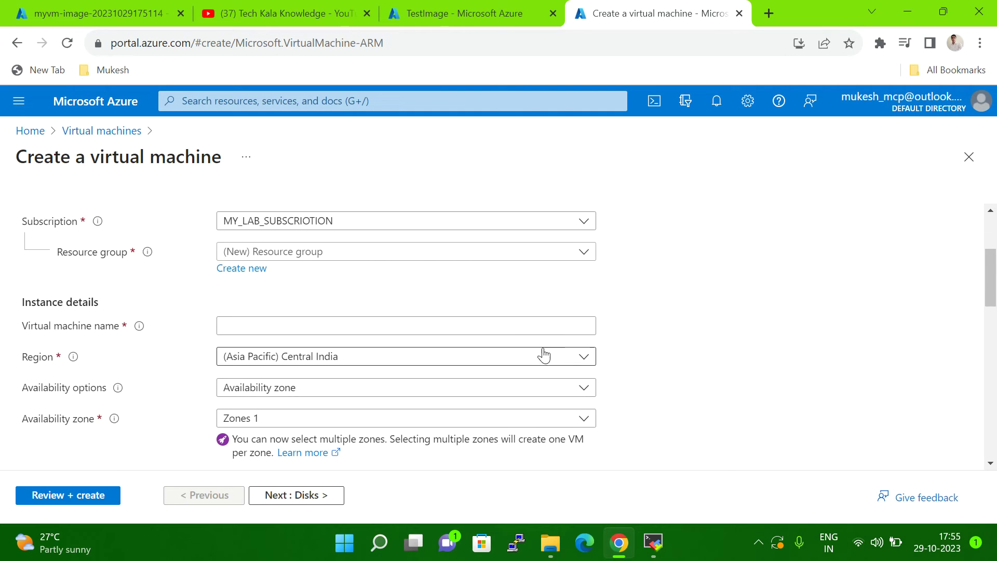
pyautogui.click(256, 247)
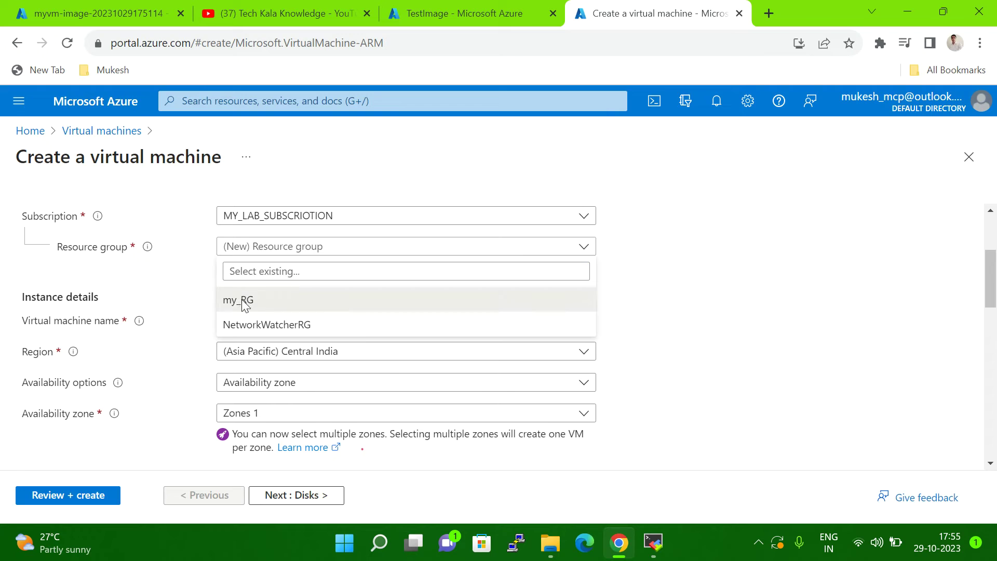
pyautogui.click(245, 300)
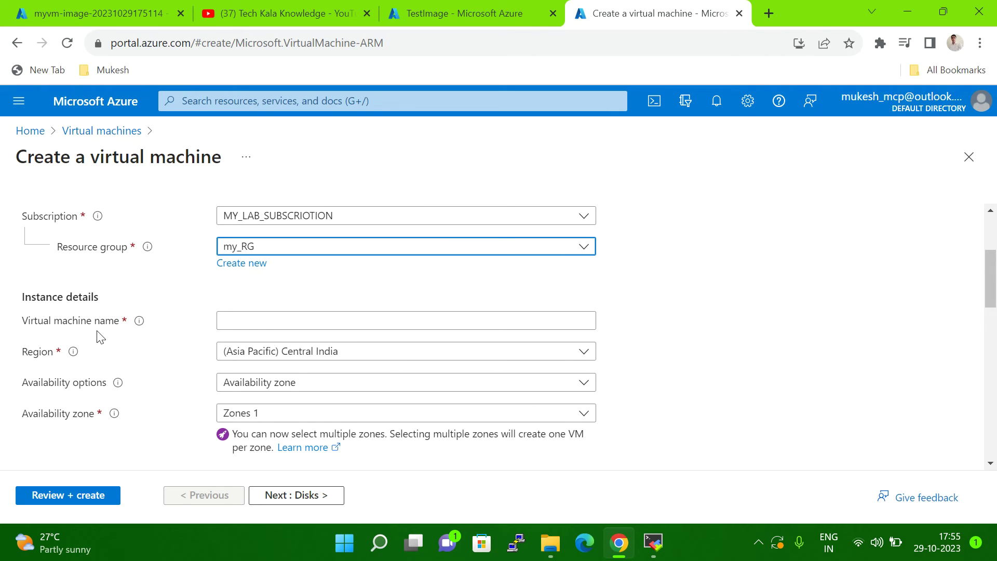
pyautogui.click(266, 325)
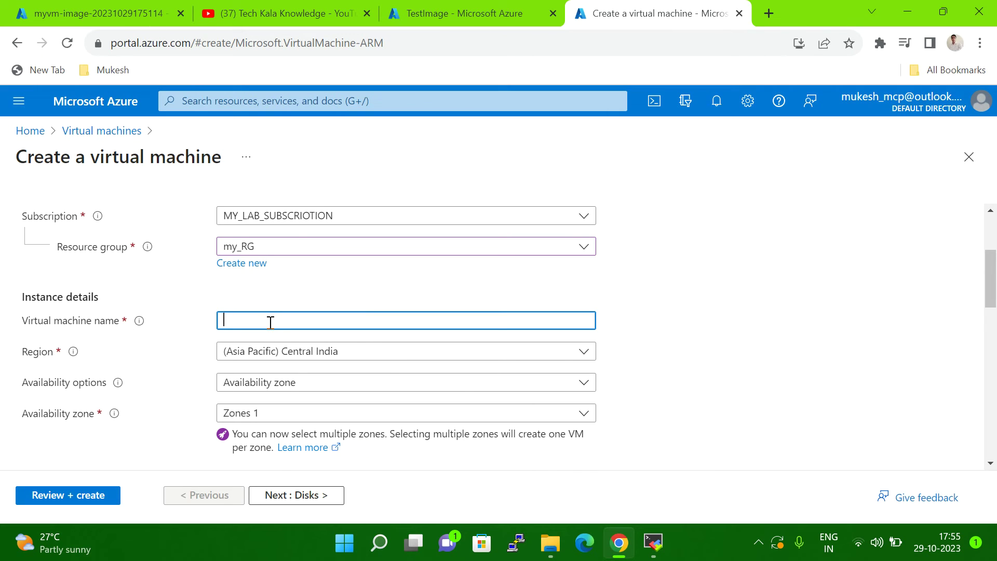
pyautogui.write('testvm')
pyautogui.click(937, 320)
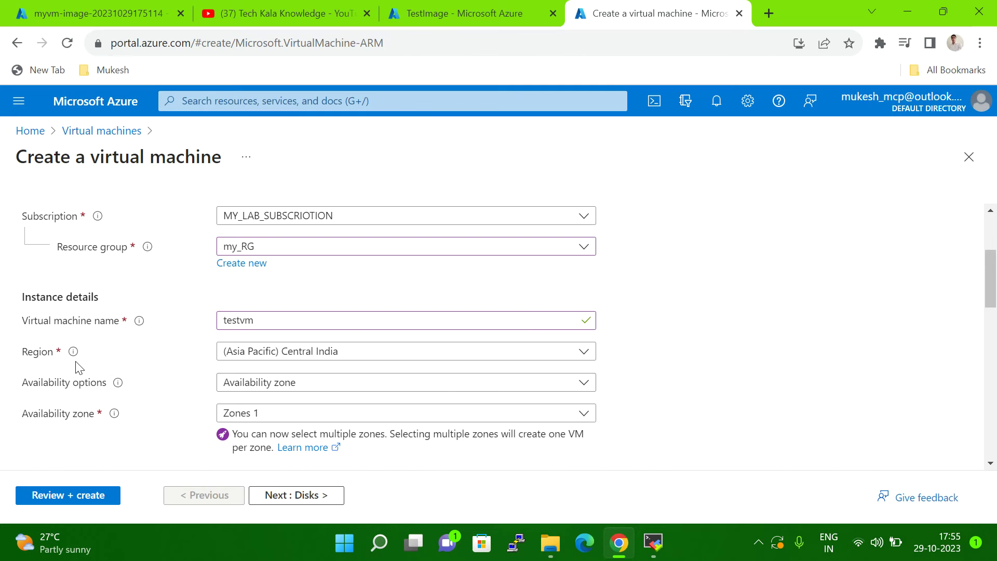
# Step: Set availability to No infrastructure redundancy required and security type to Standard
pyautogui.click(235, 390)
pyautogui.click(285, 167)
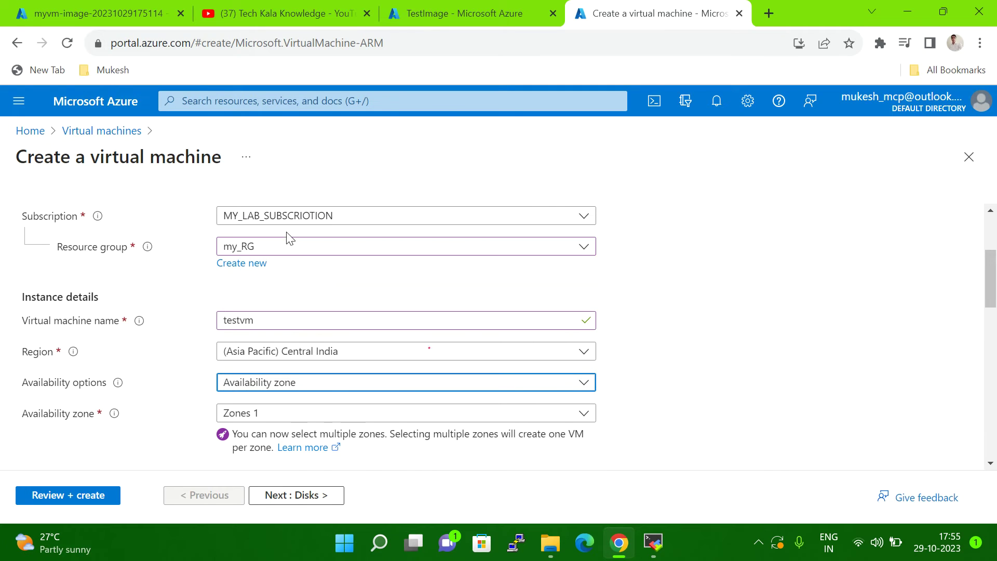
pyautogui.scroll(-2, 833, 317)
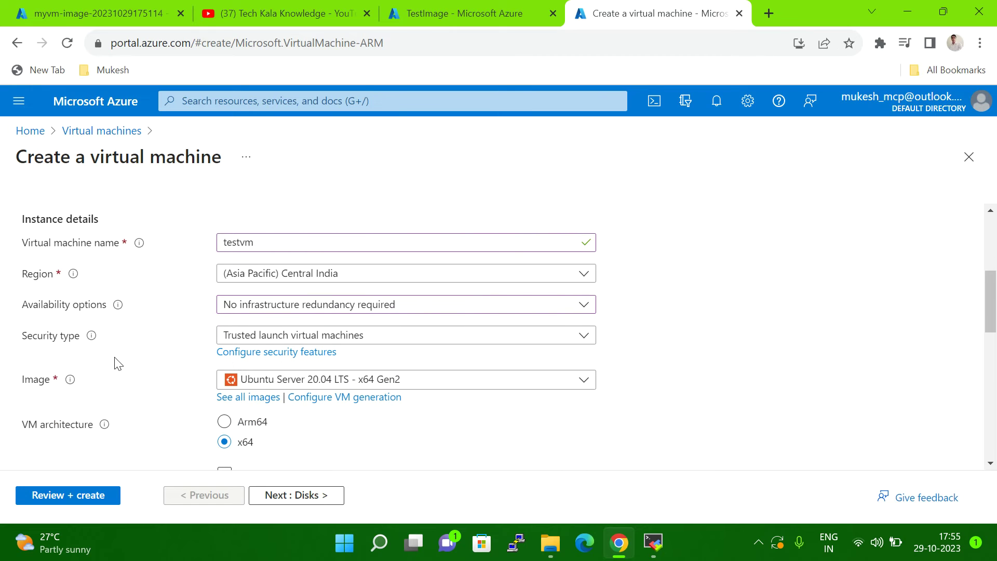
pyautogui.click(421, 343)
pyautogui.click(334, 372)
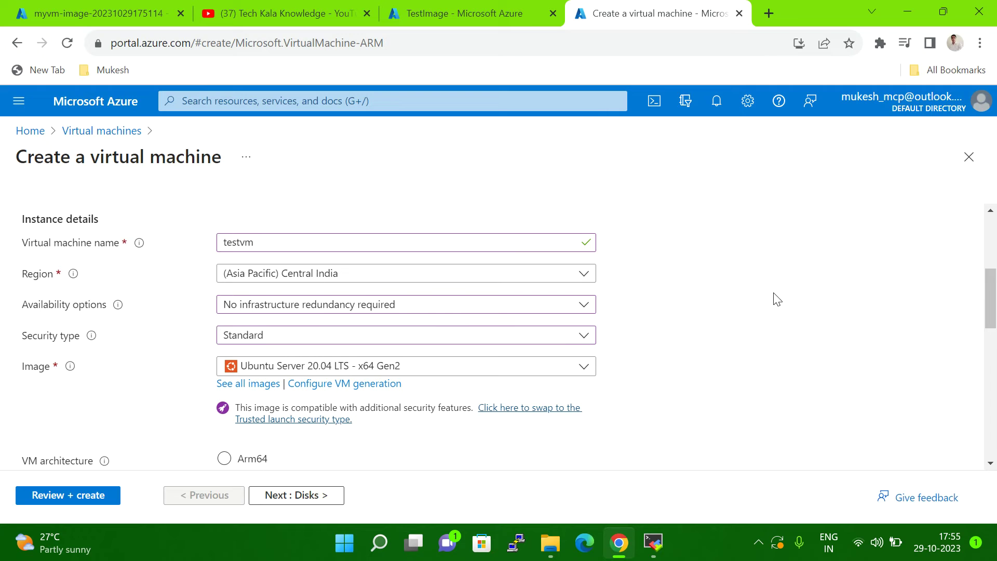
pyautogui.click(246, 385)
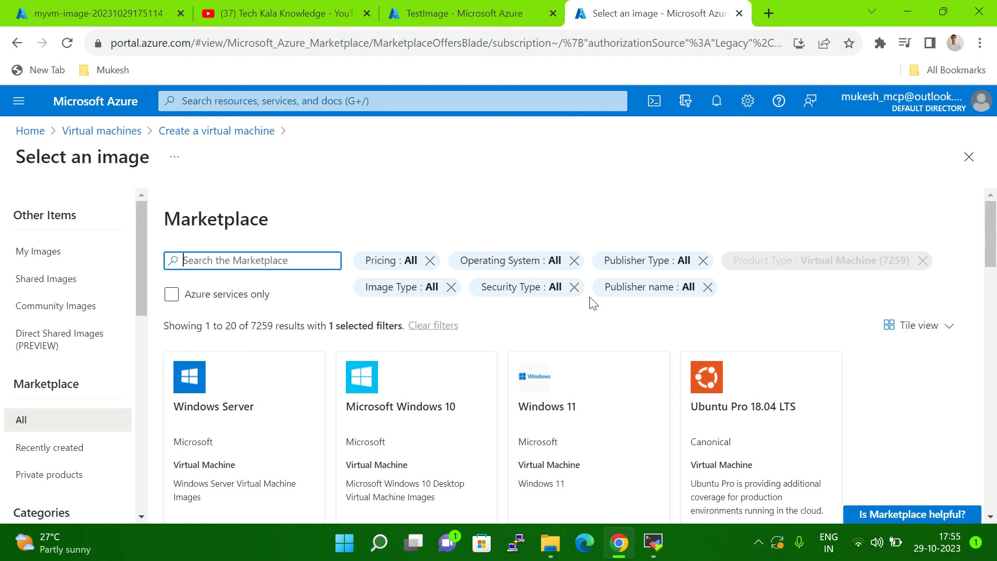
pyautogui.click(62, 285)
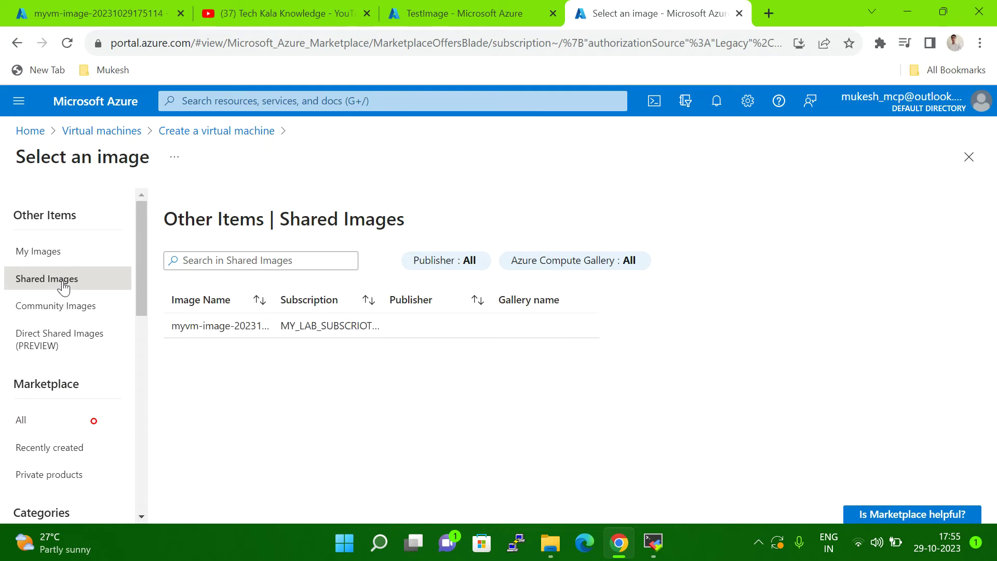
pyautogui.click(52, 252)
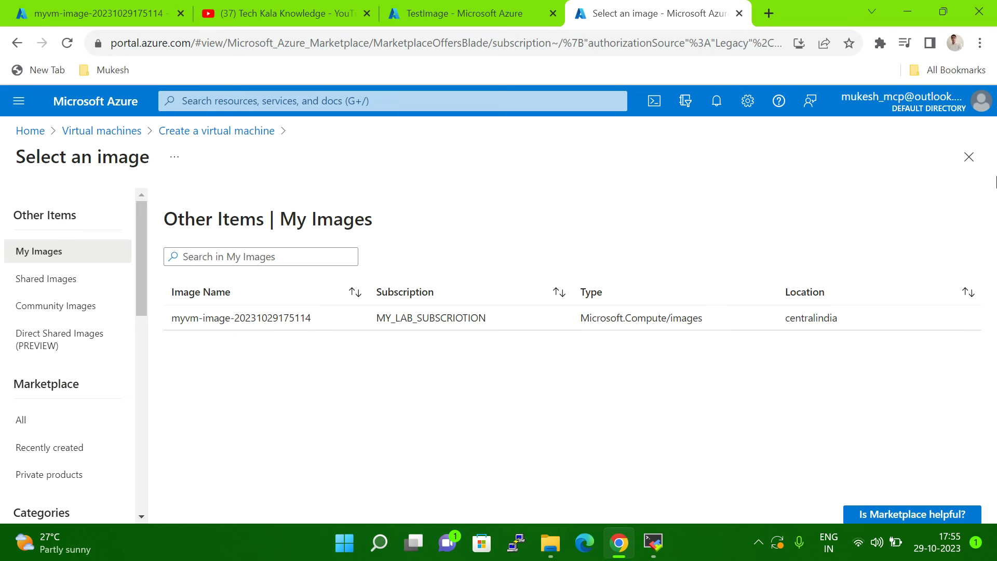
pyautogui.click(969, 157)
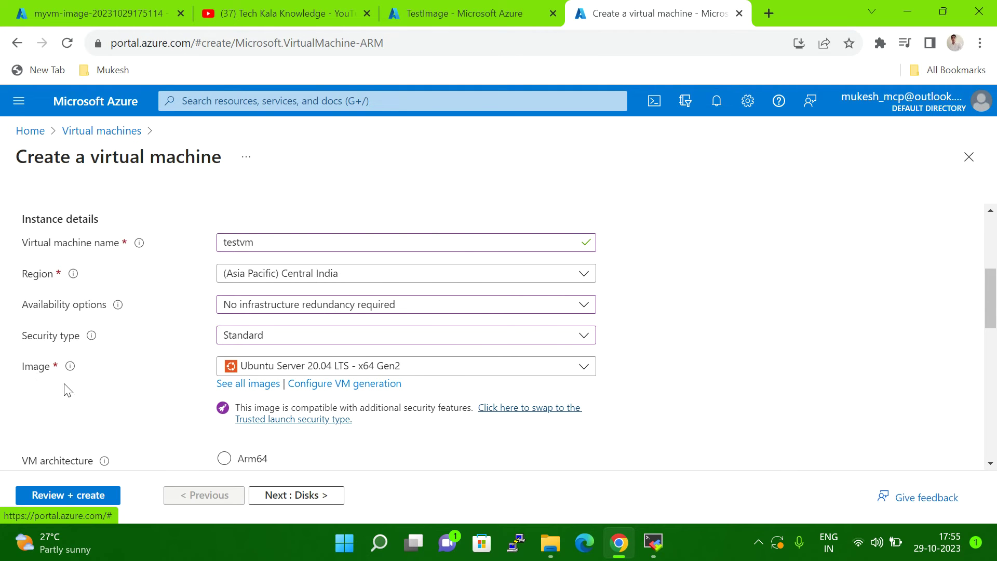
pyautogui.click(242, 385)
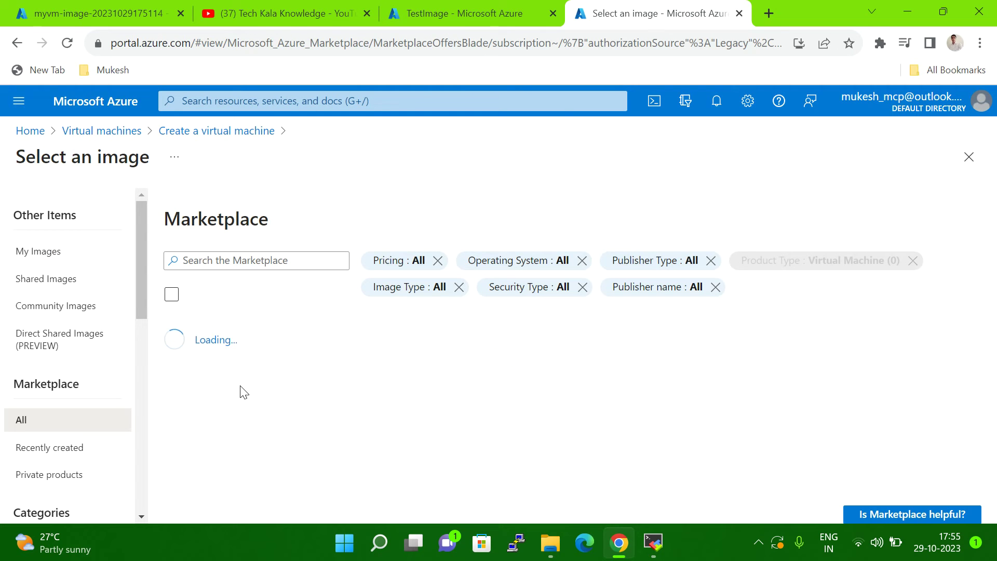
pyautogui.click(38, 263)
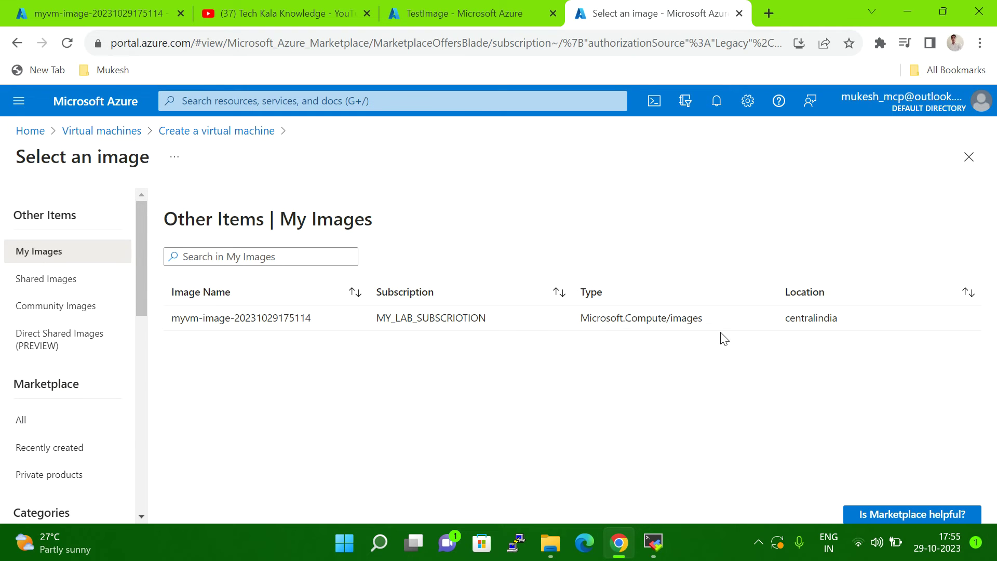
pyautogui.click(251, 323)
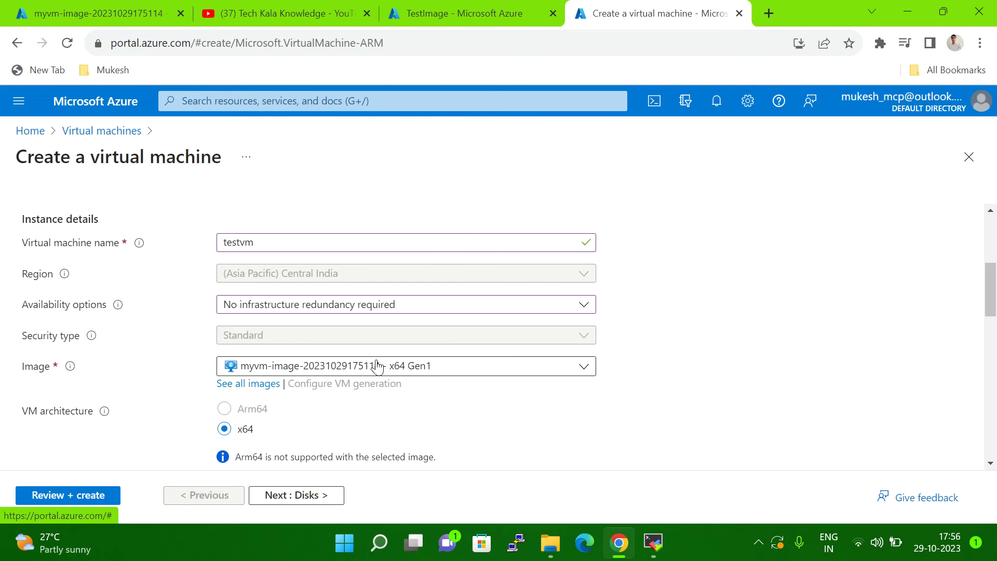
# Step: Switch authentication to Password and set the administrator username to azureuser
pyautogui.scroll(-1, 831, 354)
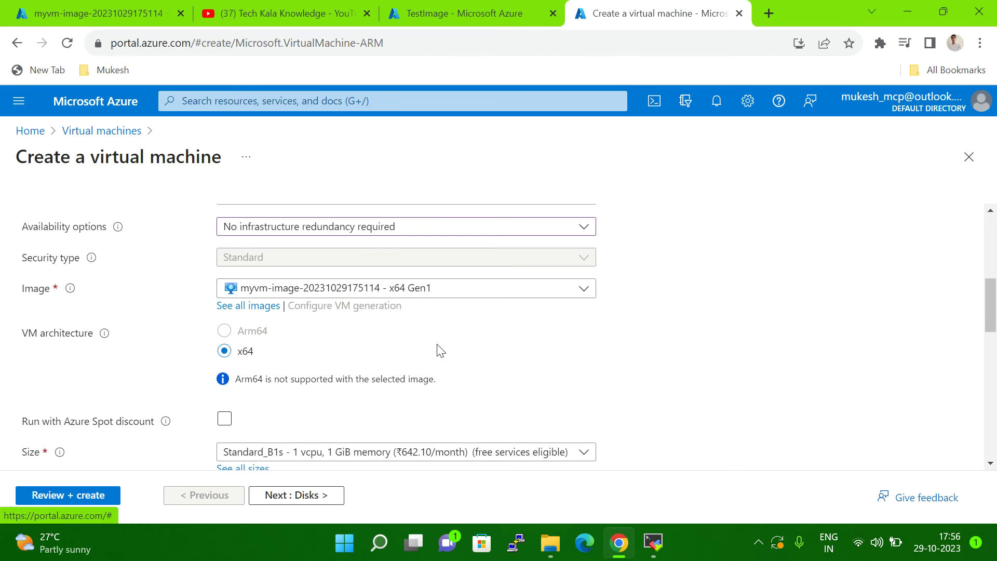
pyautogui.scroll(-1, 436, 350)
pyautogui.scroll(-5, 466, 357)
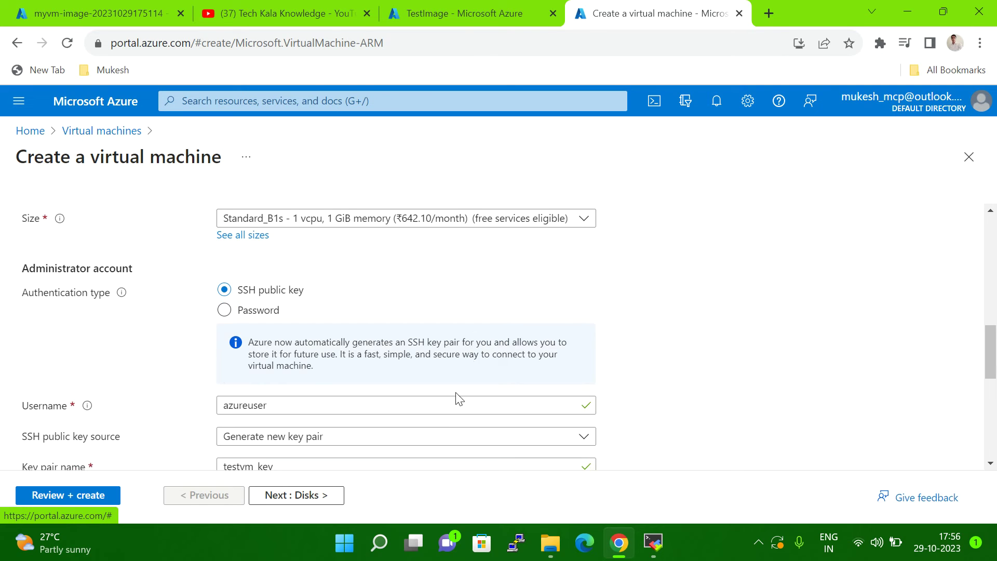
pyautogui.scroll(4, 448, 435)
pyautogui.scroll(-2, 395, 435)
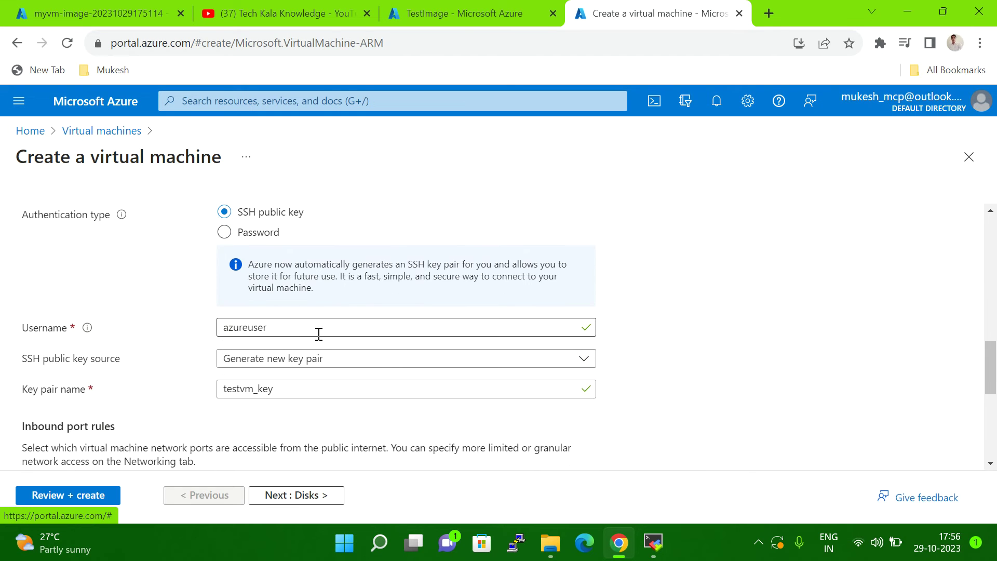
pyautogui.scroll(1, 345, 332)
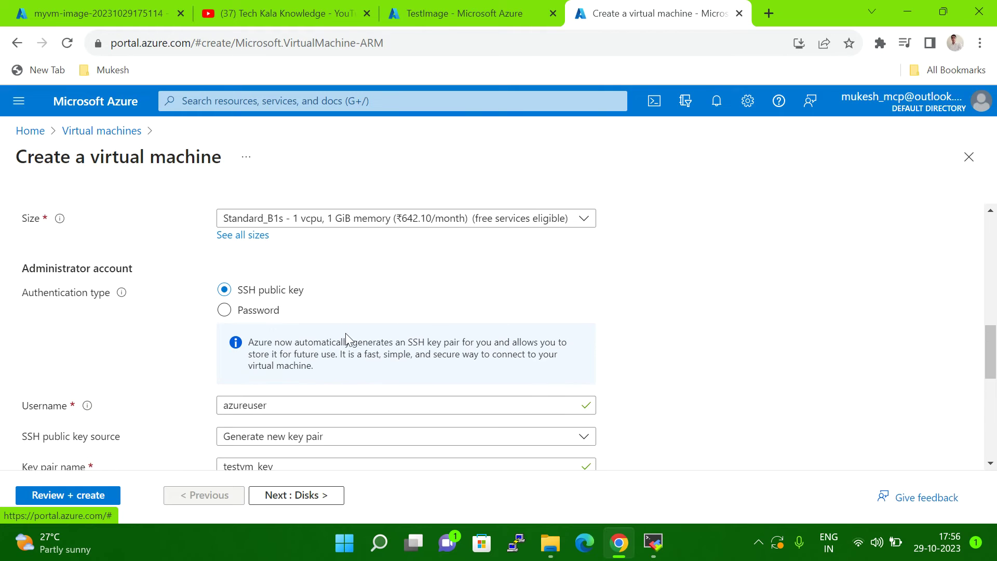
pyautogui.click(224, 310)
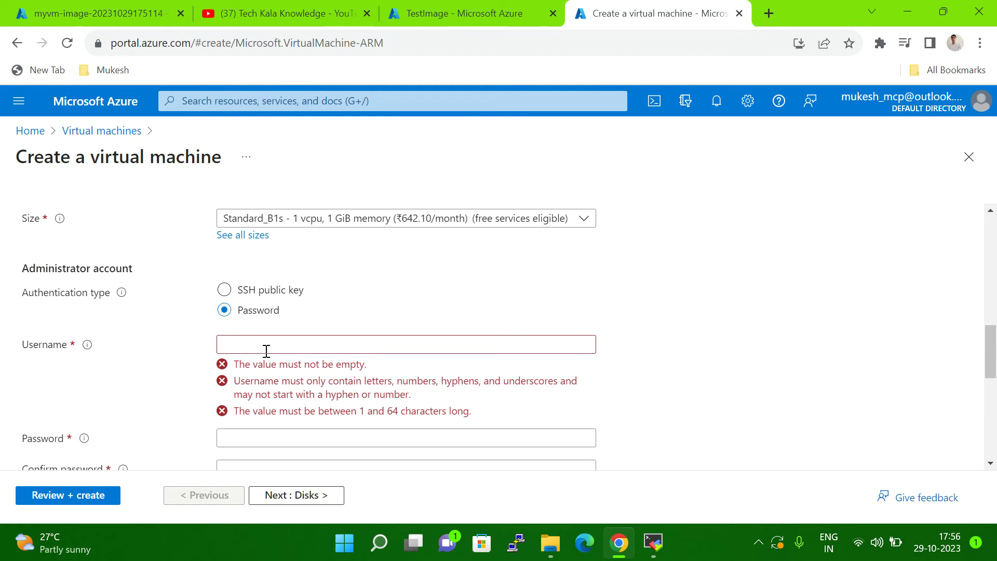
pyautogui.click(261, 347)
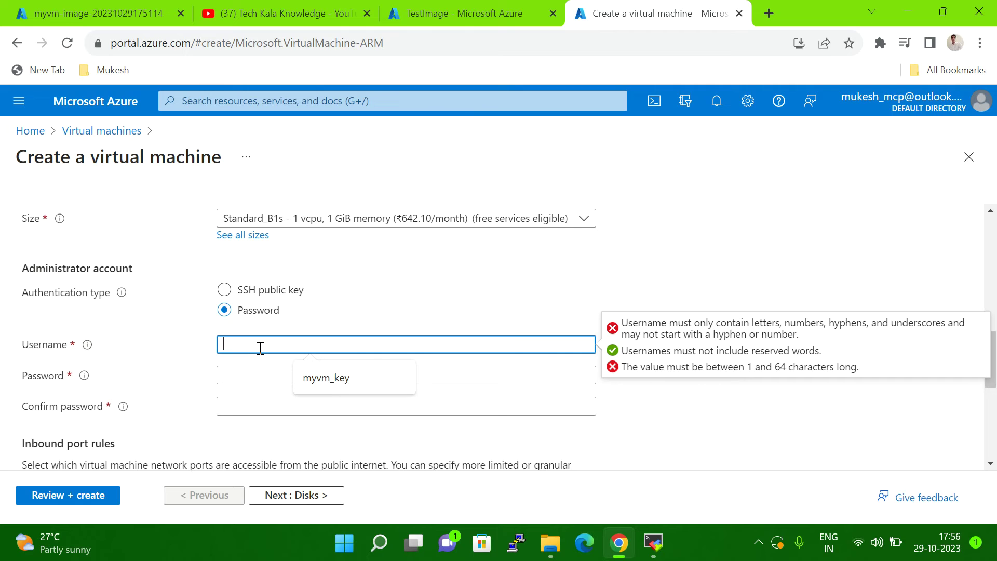
pyautogui.write('user==')
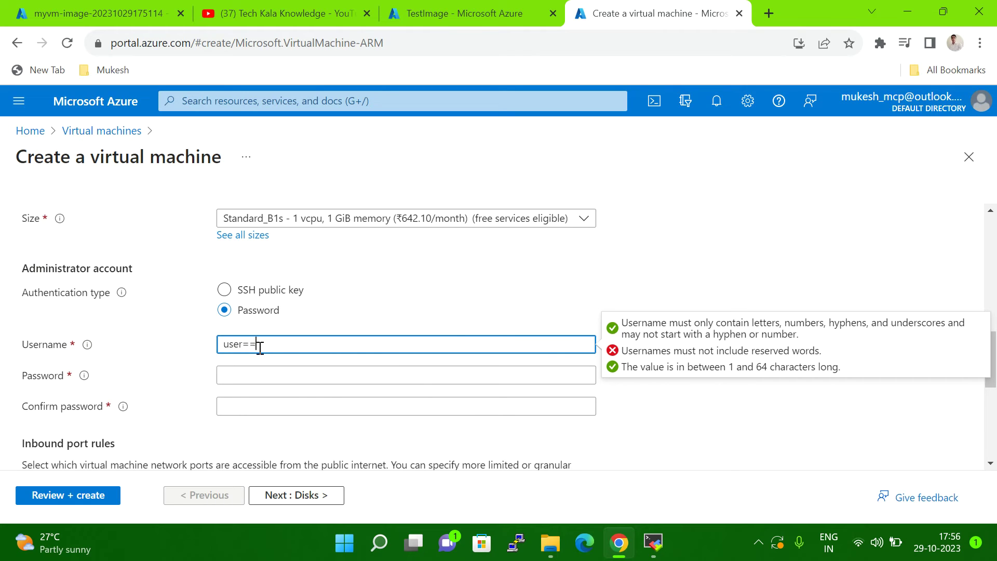
pyautogui.press('BackSpace')
pyautogui.press('BackSpace')
pyautogui.press('BackSpace')
pyautogui.press('BackSpace')
pyautogui.press('BackSpace')
pyautogui.press('BackSpace')
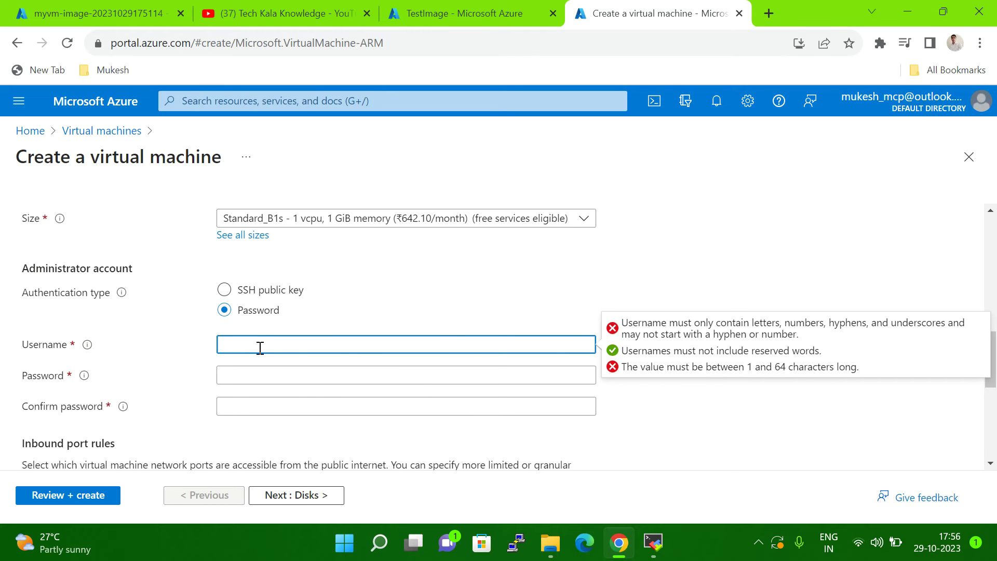
pyautogui.write('azureuser')
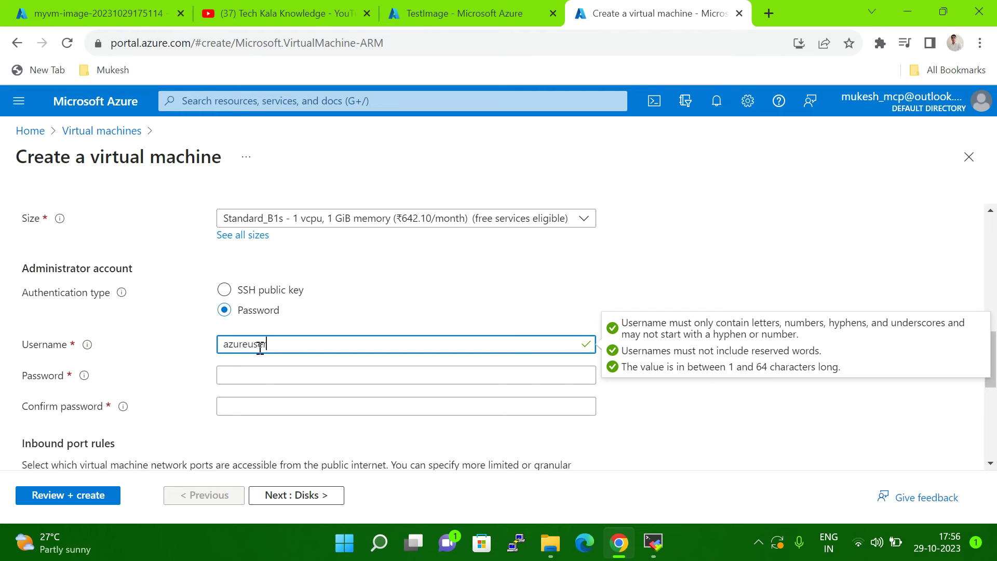
pyautogui.press('Tab')
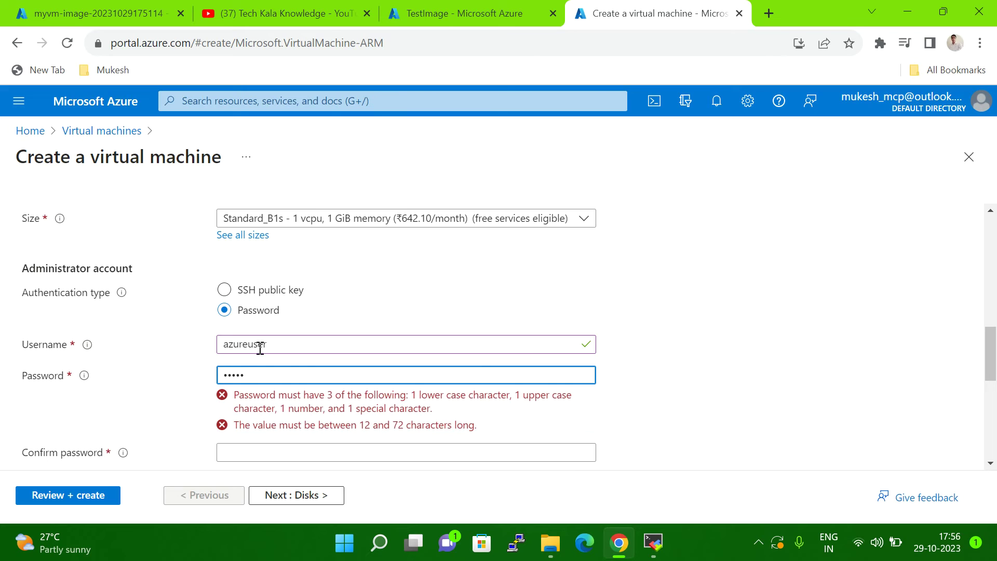
# Step: Enter the administrator password and a matching confirmation password
pyautogui.write('abc')
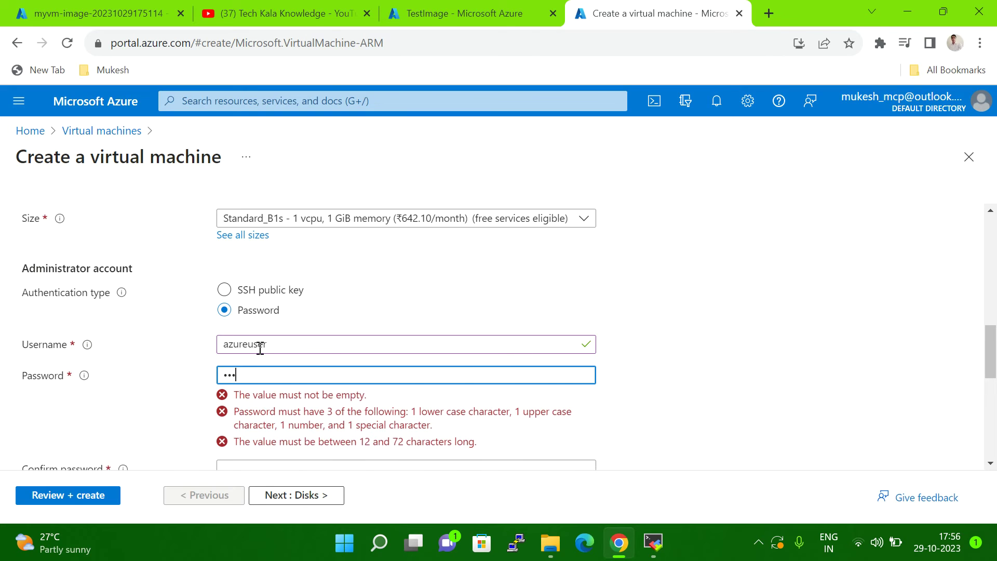
pyautogui.write('d')
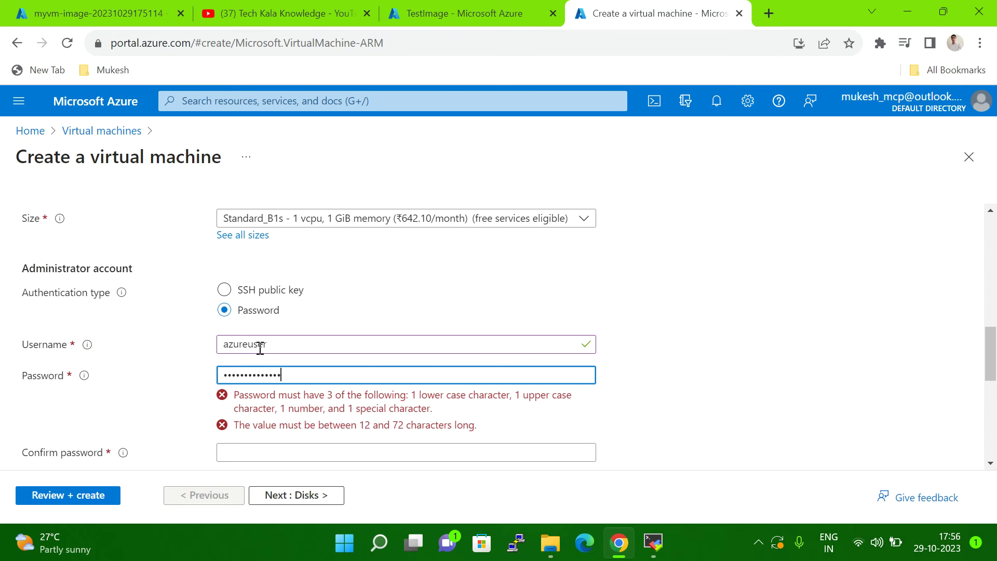
pyautogui.press('Tab')
pyautogui.write('•••••••')
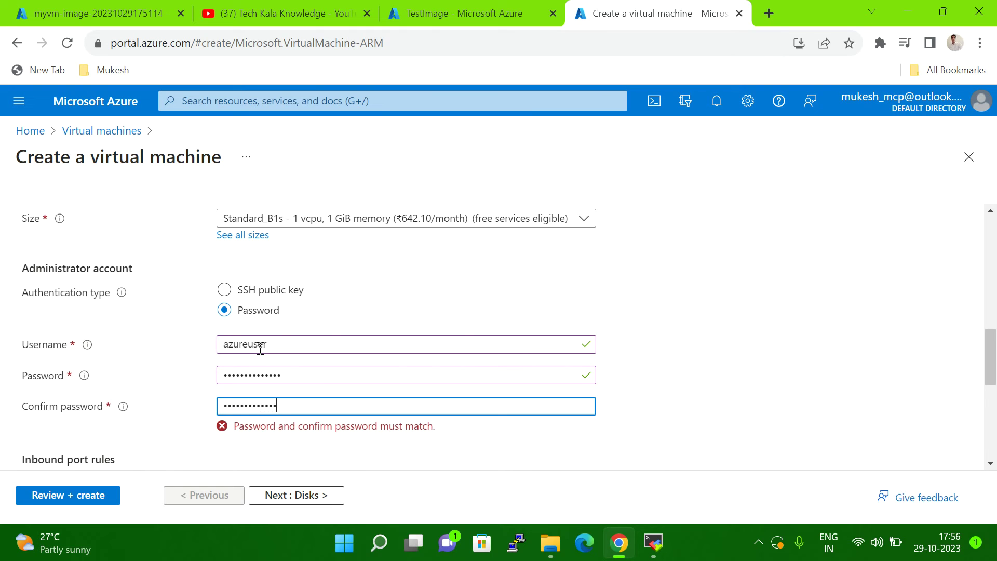
pyautogui.write('•')
pyautogui.click(841, 324)
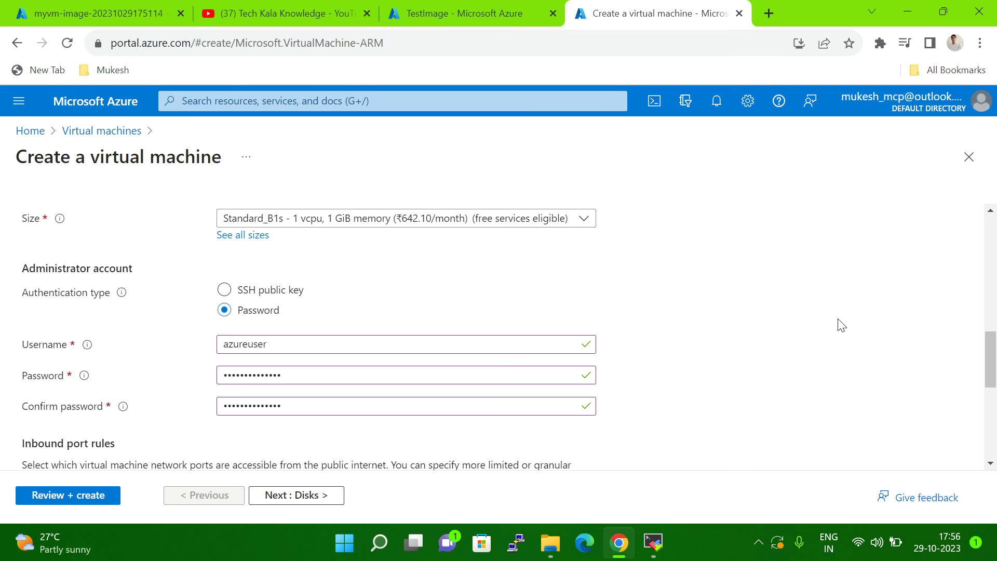
# Step: Set License type to Red Hat Enterprise Linux and continue to the Disks tab
pyautogui.scroll(-5, 815, 396)
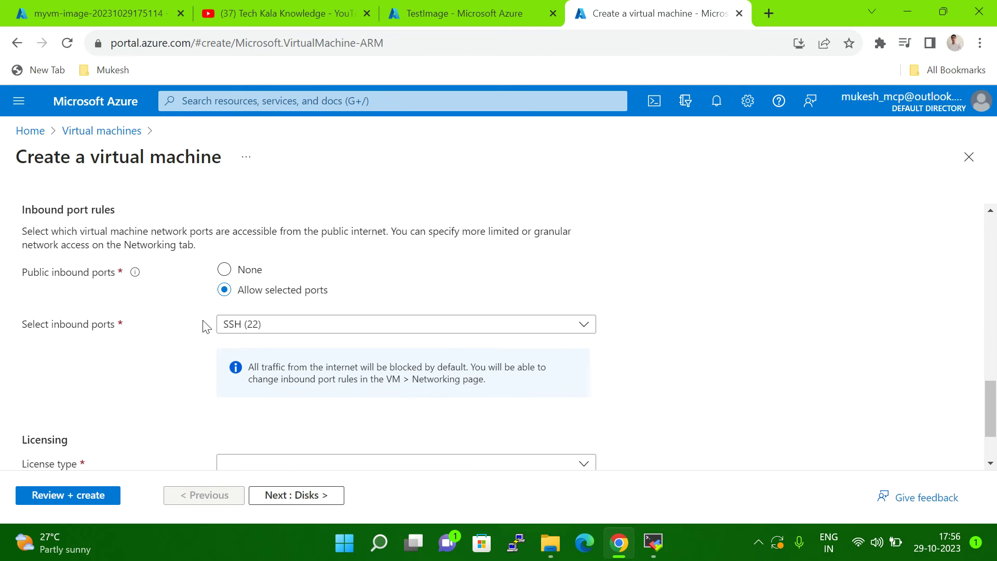
pyautogui.scroll(-2, 444, 299)
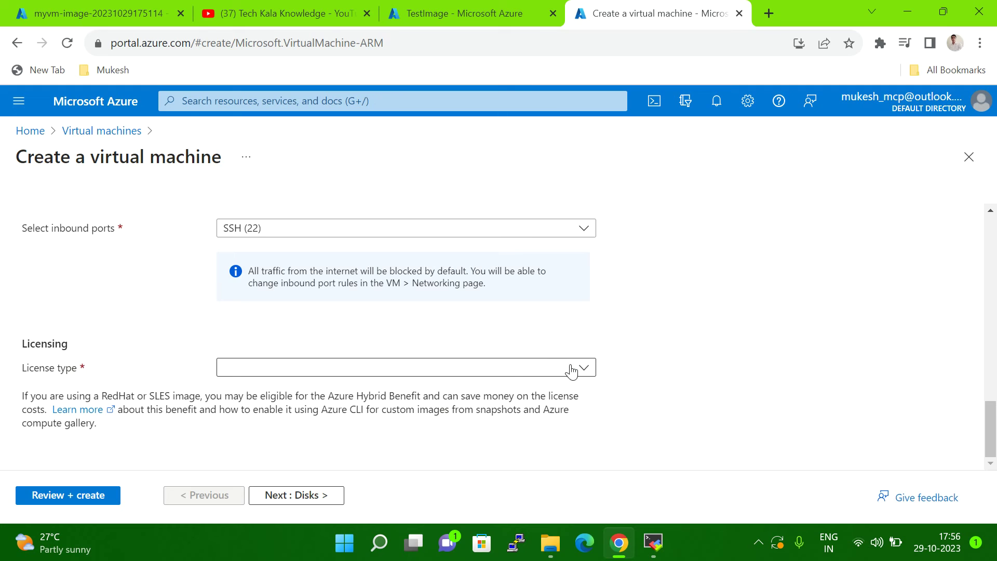
pyautogui.click(588, 370)
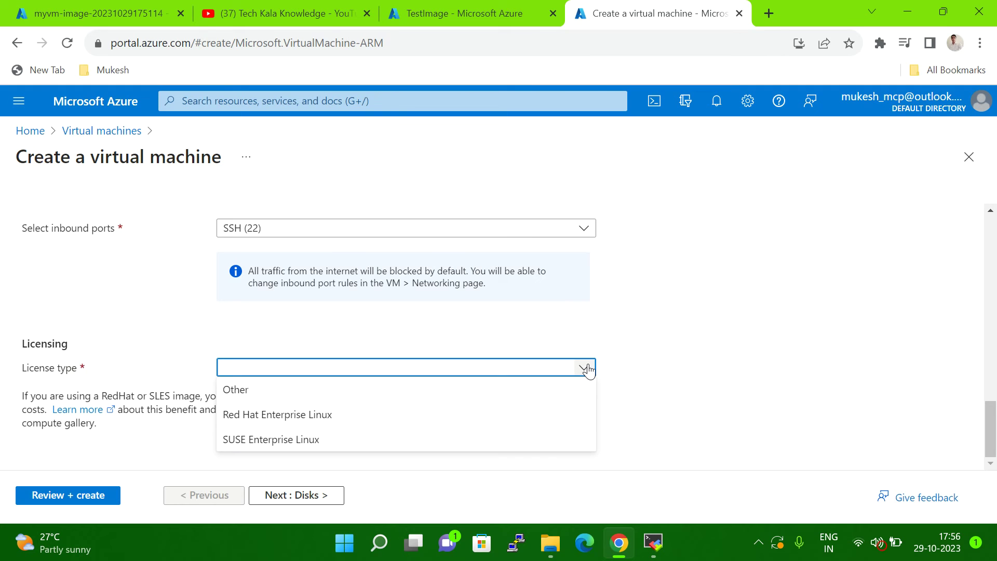
pyautogui.click(375, 426)
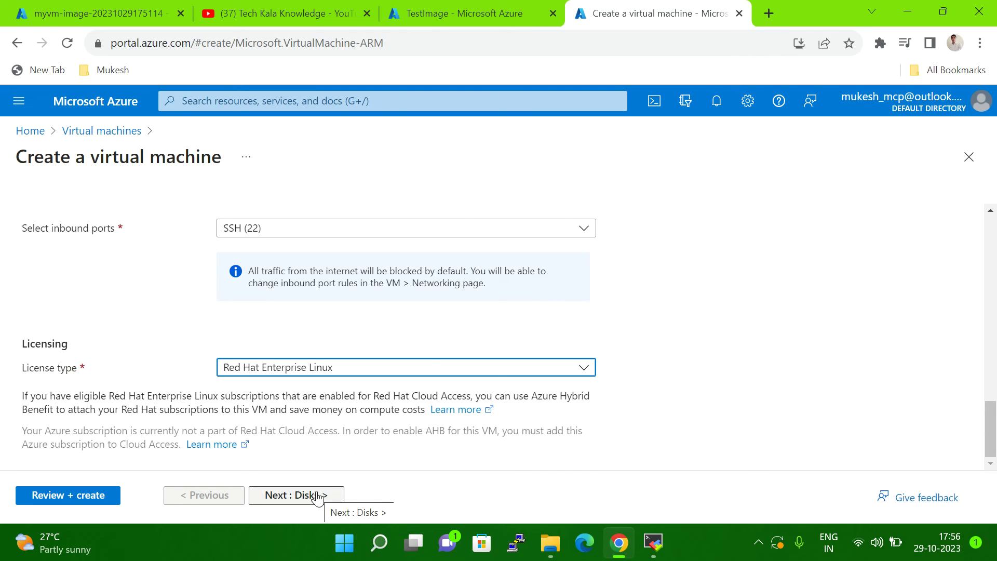
pyautogui.click(318, 497)
# Step: Change the OS disk type from Premium SSD to Standard HDD (locally-redundant storage)
pyautogui.scroll(-3, 569, 344)
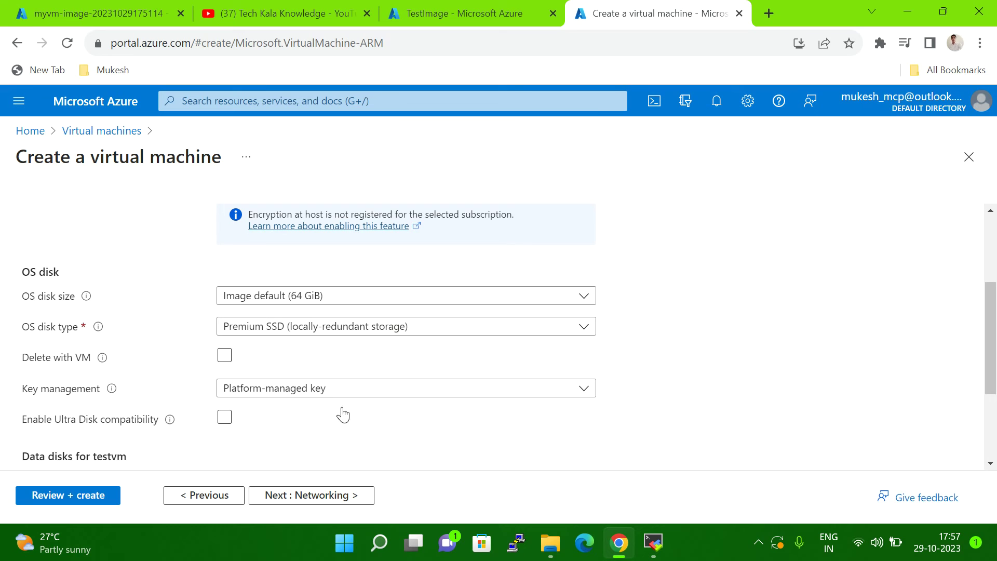
pyautogui.click(302, 328)
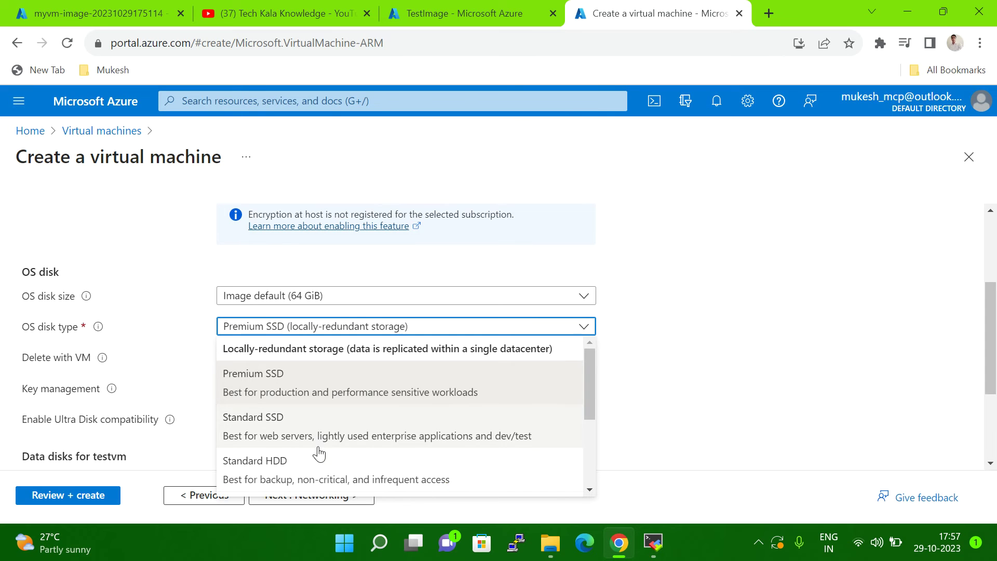
pyautogui.scroll(-3, 329, 456)
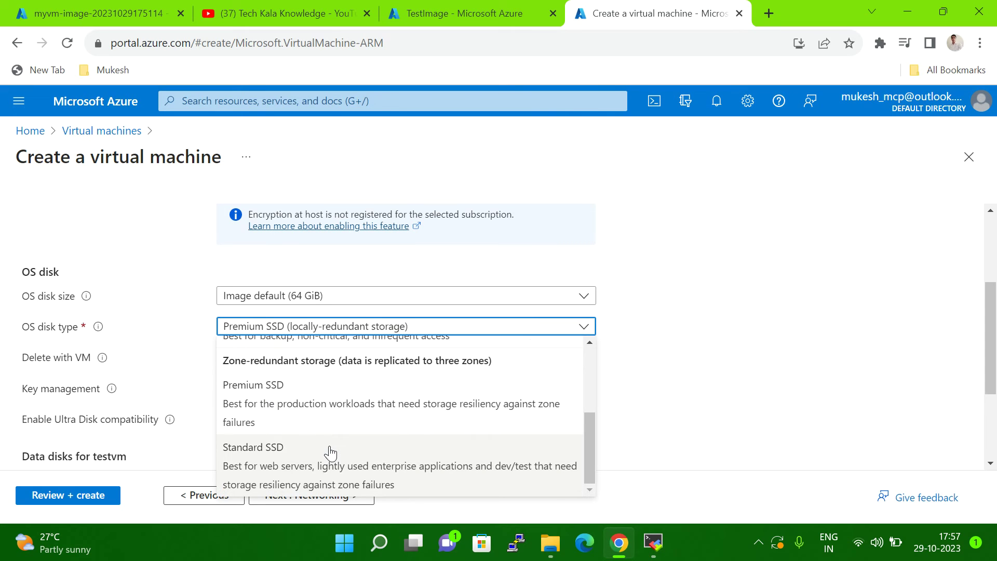
pyautogui.scroll(4, 308, 430)
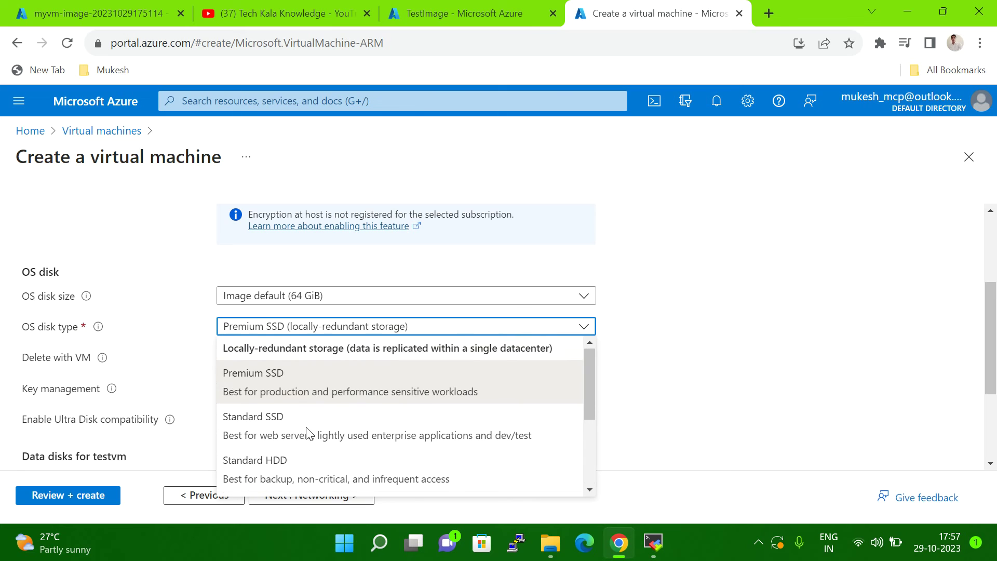
pyautogui.scroll(-3, 307, 434)
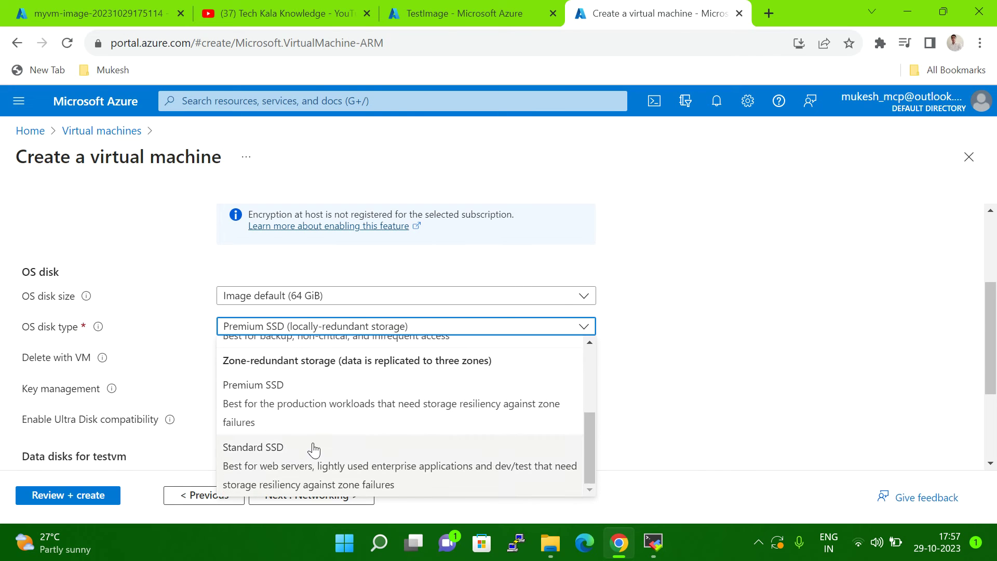
pyautogui.scroll(1, 312, 465)
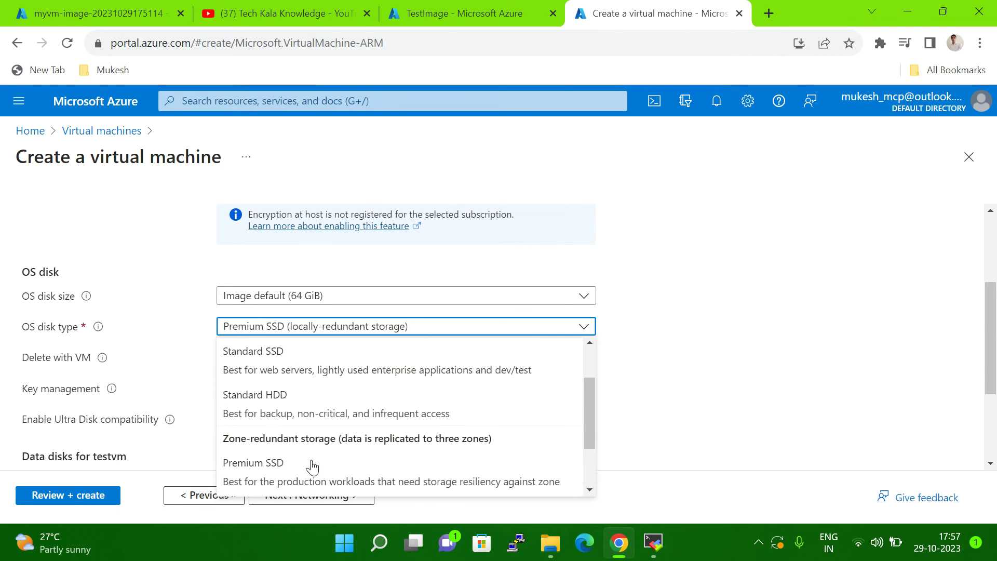
pyautogui.click(294, 415)
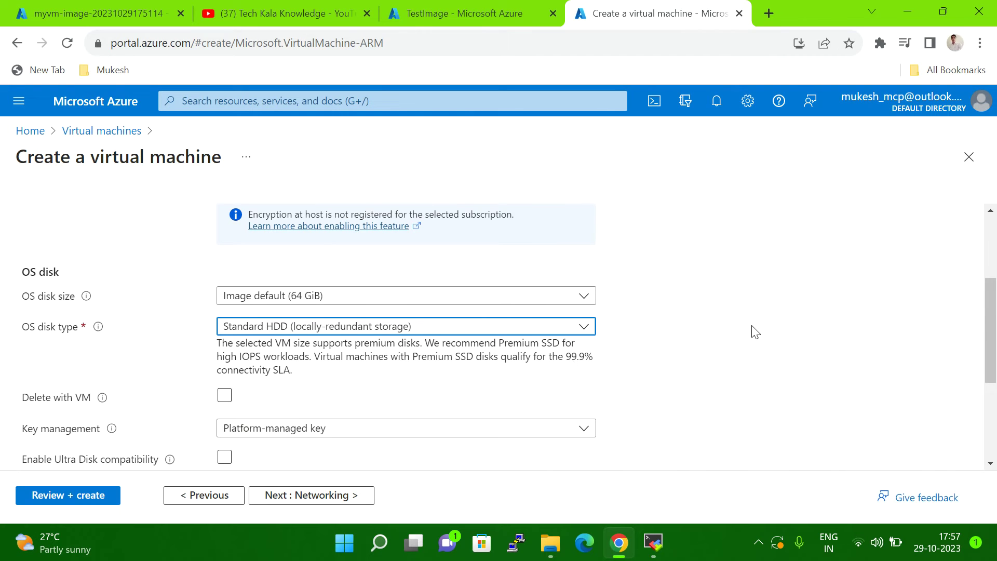
pyautogui.scroll(-3, 757, 333)
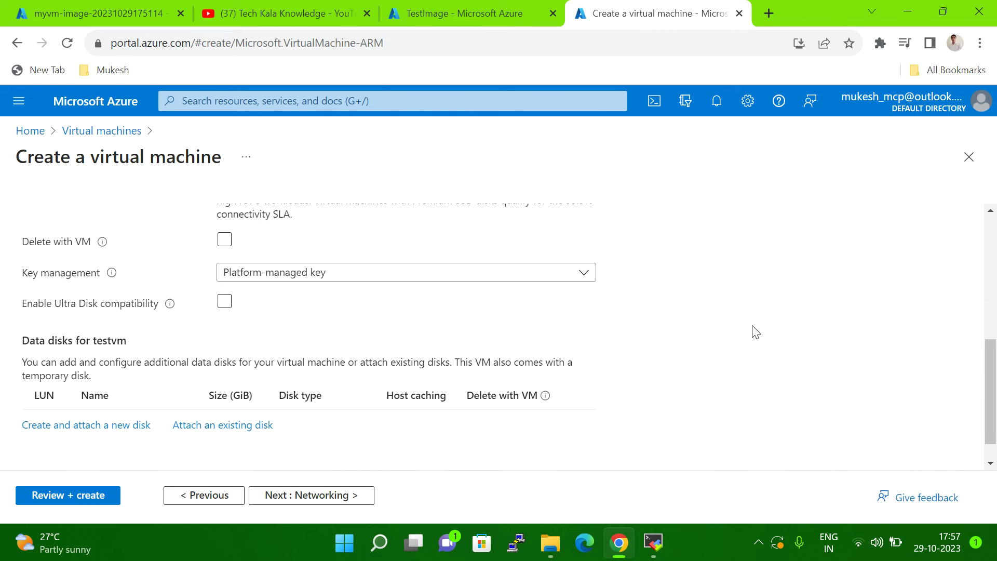
pyautogui.scroll(2, 434, 358)
pyautogui.scroll(-2, 434, 364)
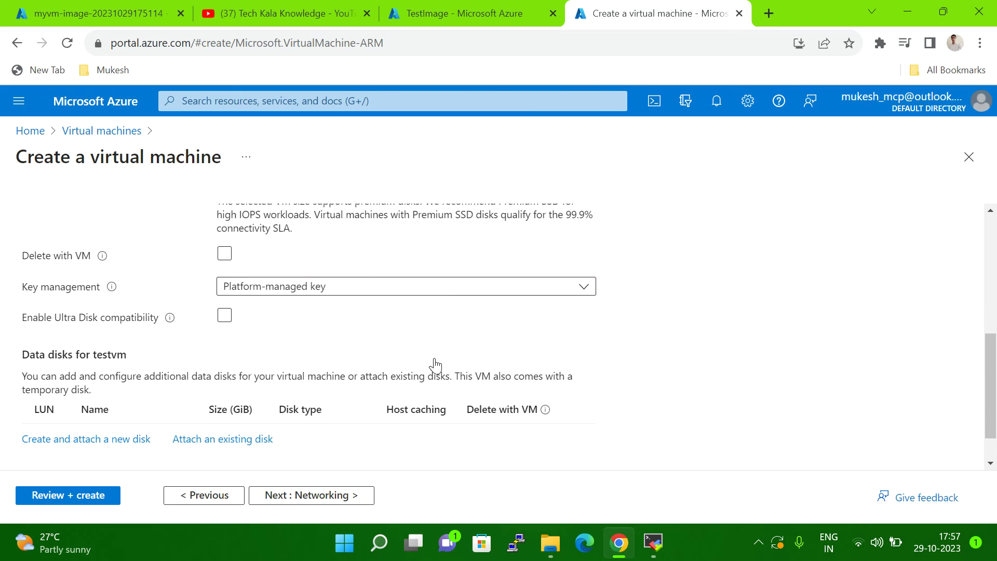
# Step: Advance through Networking, Management, Monitoring, Advanced and Tags to Review + create with validation passed
pyautogui.click(277, 500)
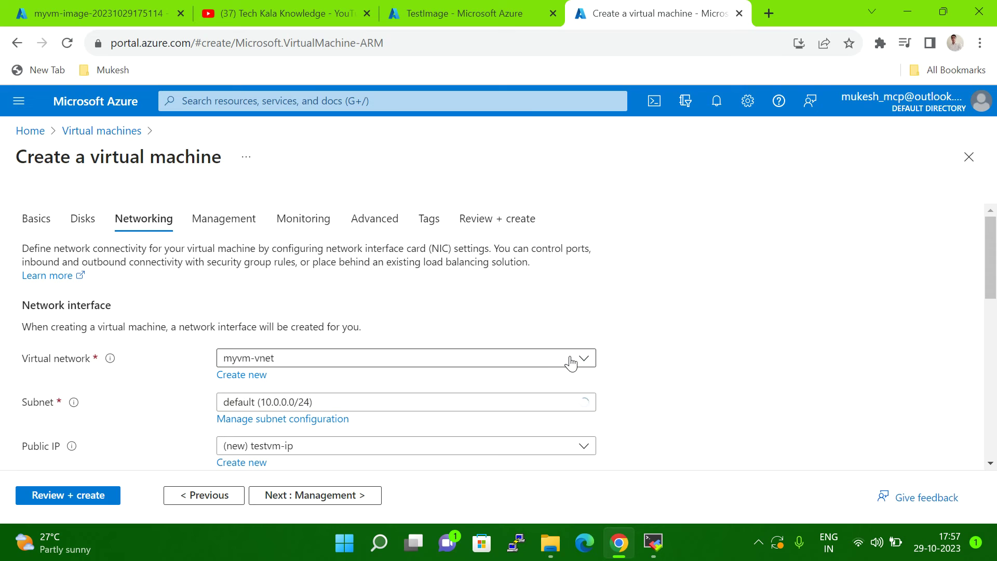
pyautogui.scroll(-6, 571, 363)
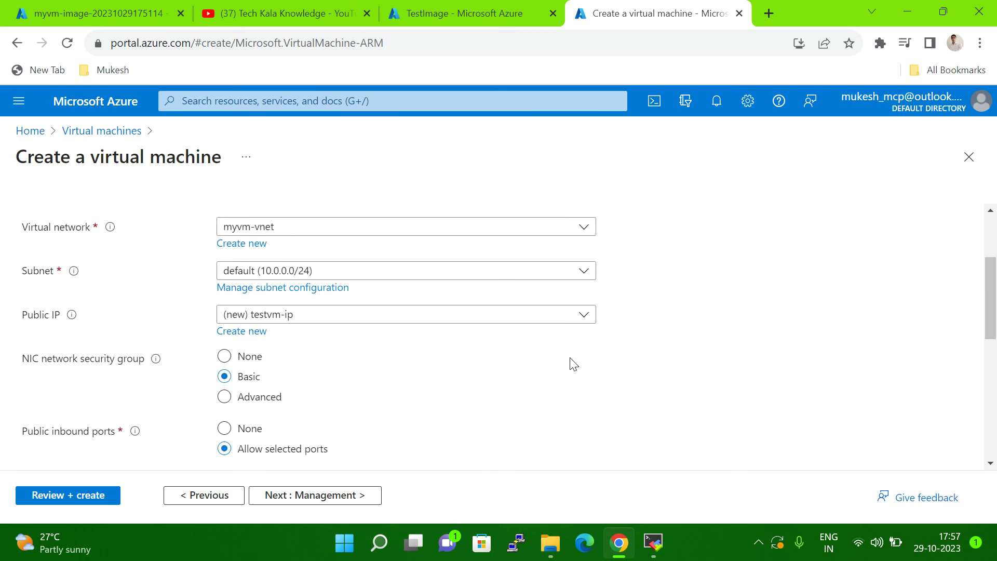
pyautogui.click(299, 503)
pyautogui.click(330, 494)
pyautogui.click(330, 495)
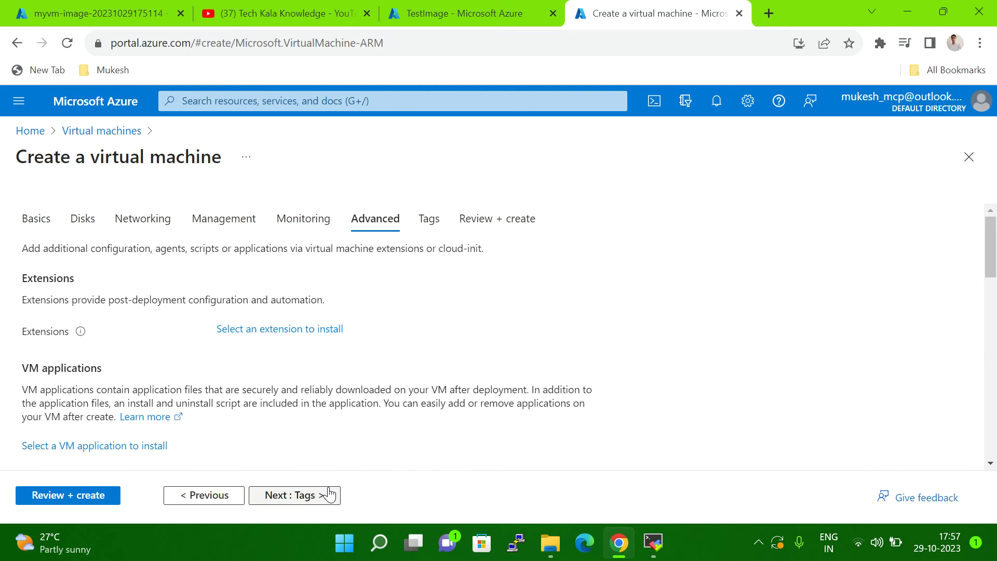
pyautogui.click(330, 495)
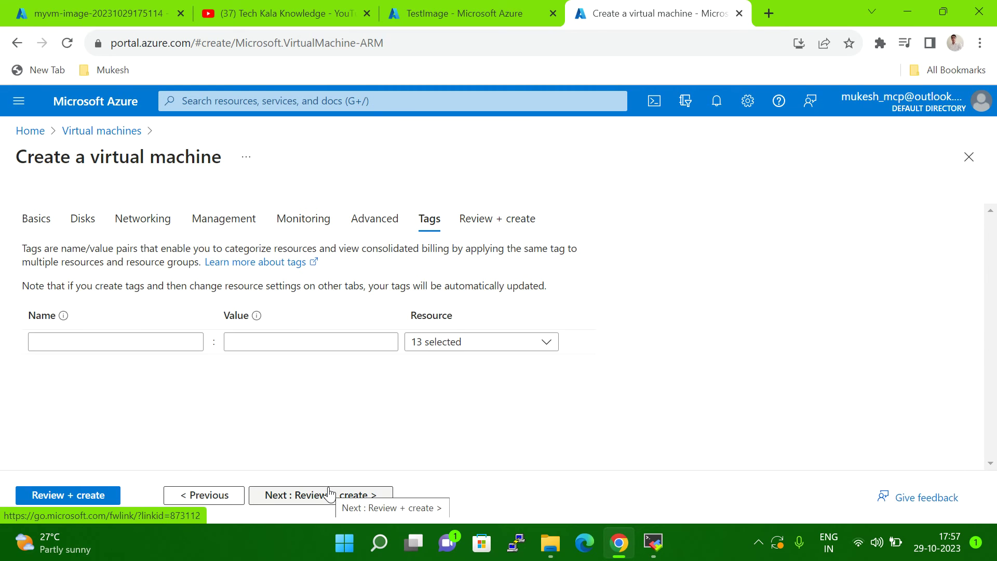
pyautogui.click(326, 496)
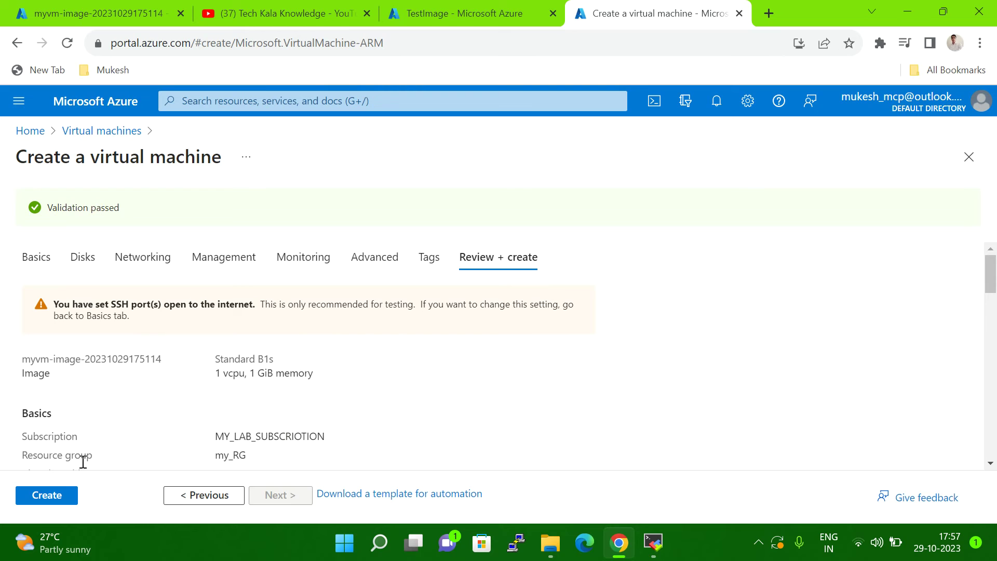
# Step: Start the testvm deployment with Create on the Review + create page
pyautogui.click(46, 496)
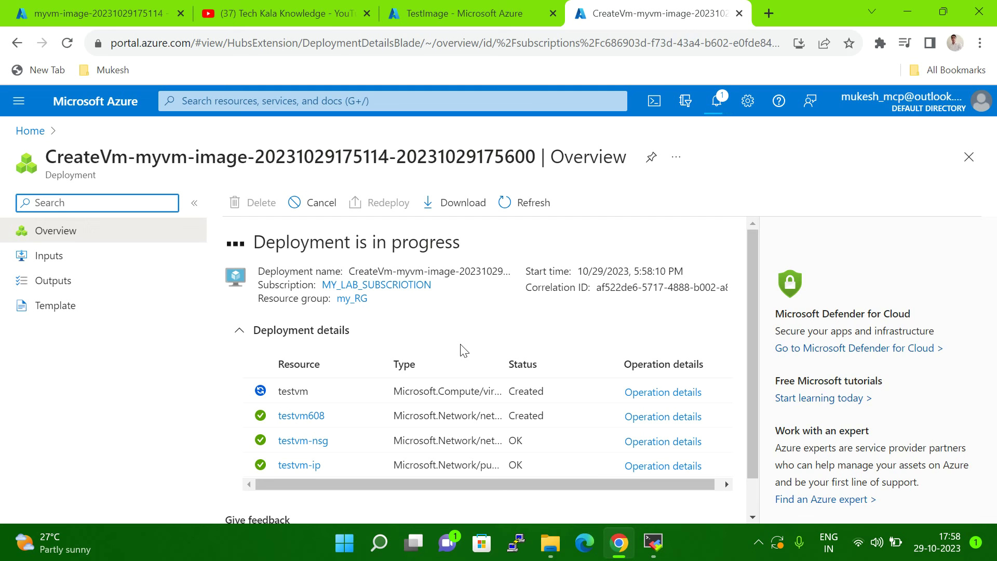
# Step: Briefly bring up MobaXterm and minimize it while the testvm deployment completes
pyautogui.click(652, 543)
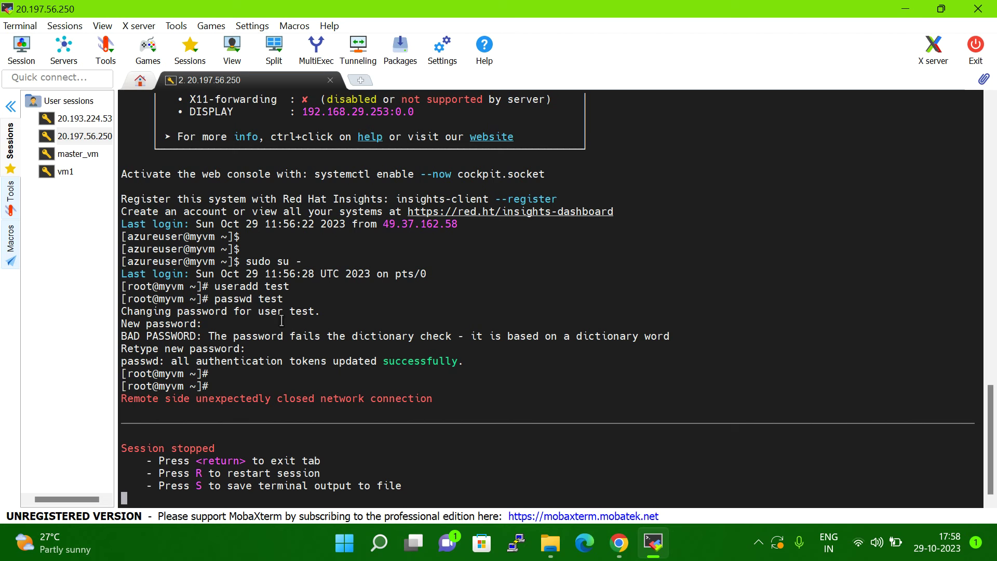
pyautogui.click(912, 11)
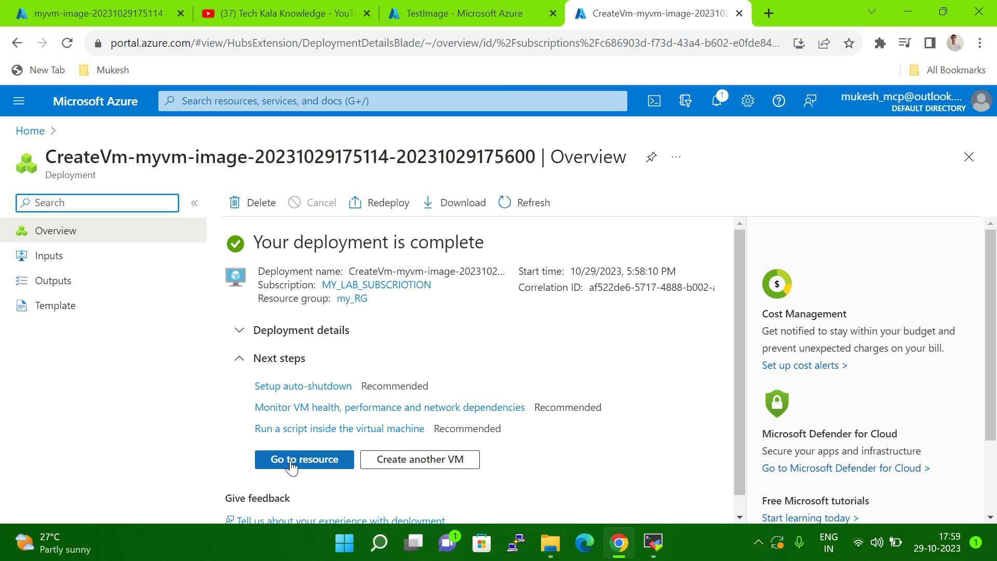
# Step: Open the deployed testvm, copy its public IP 20.197.62.245, and return to MobaXterm
pyautogui.click(292, 465)
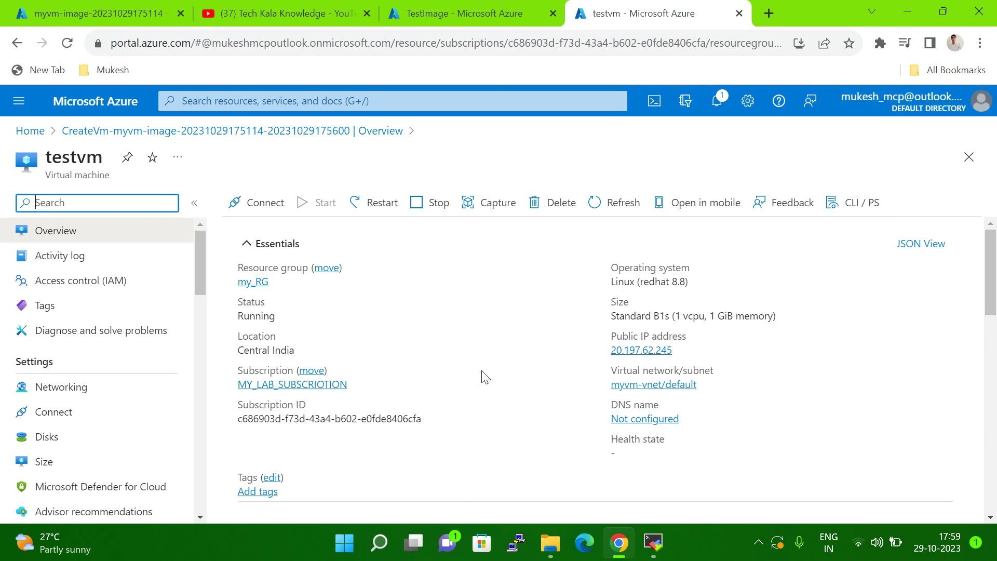
pyautogui.scroll(-1, 531, 344)
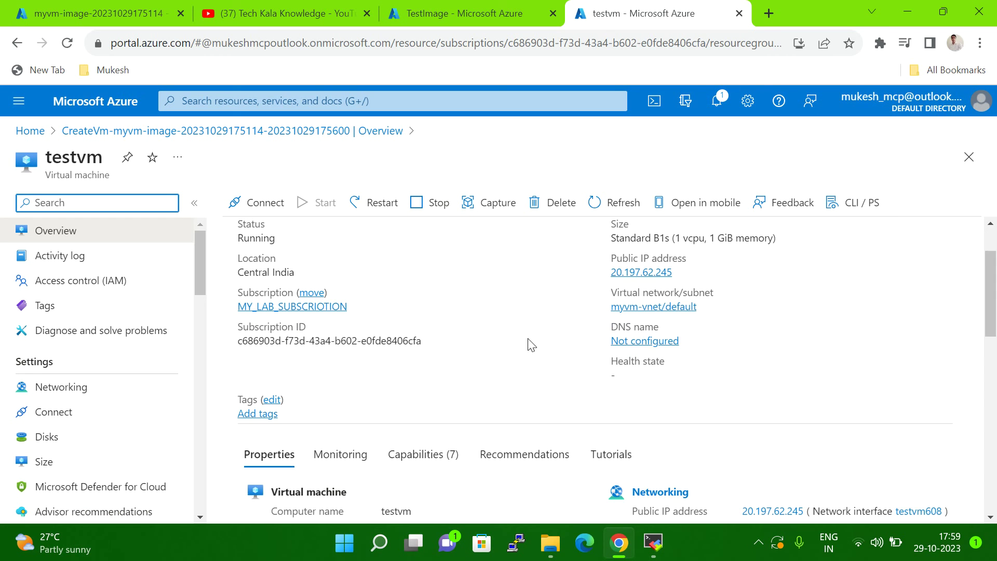
pyautogui.click(681, 274)
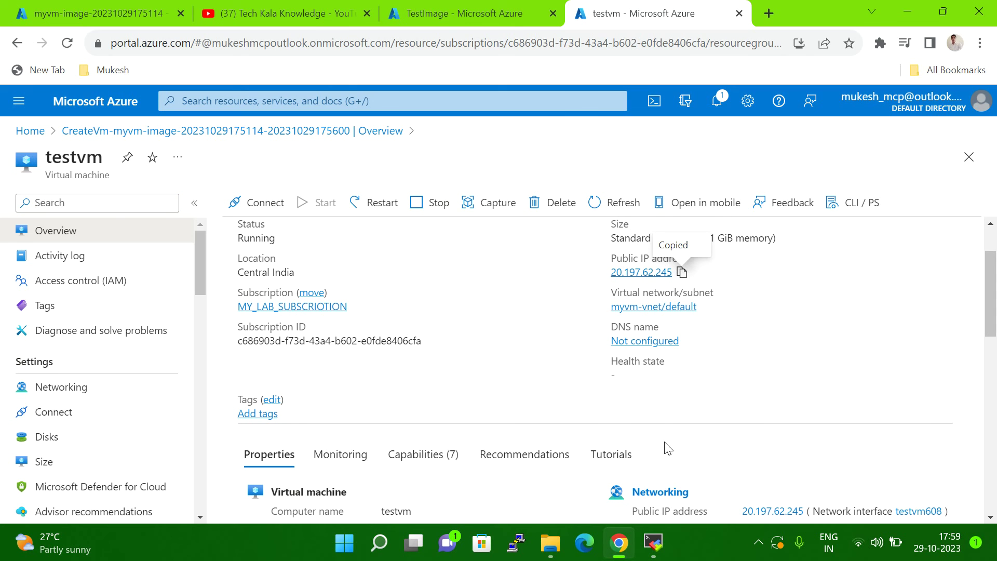
pyautogui.click(654, 542)
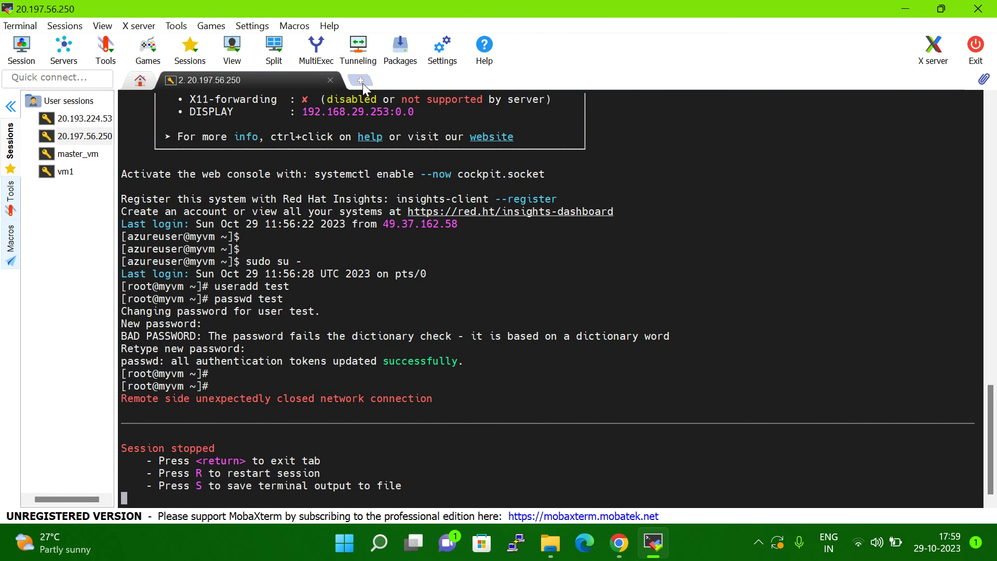
# Step: Create a new MobaXterm SSH session with remote host 20.197.62.245
pyautogui.click(63, 26)
pyautogui.click(64, 26)
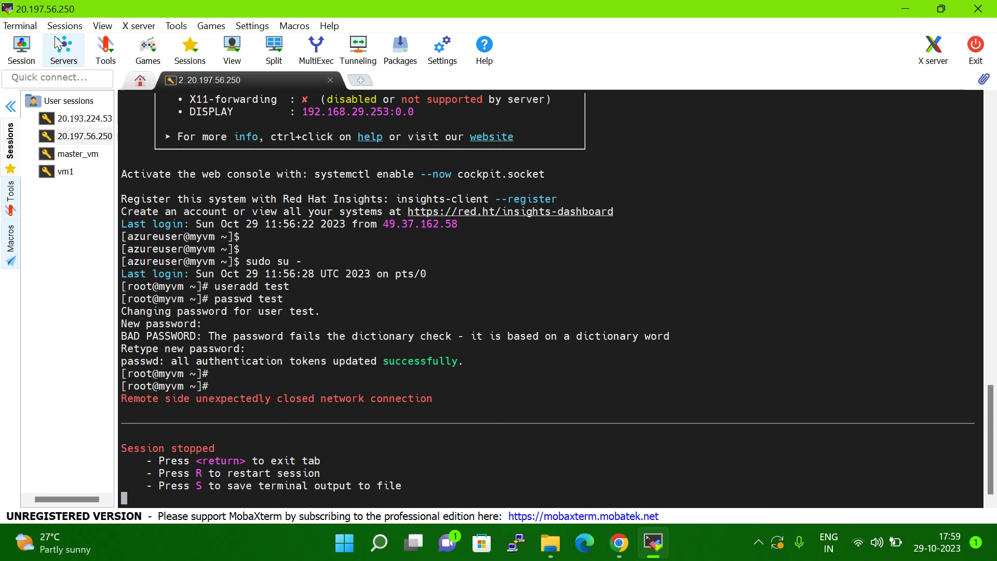
pyautogui.click(63, 26)
pyautogui.click(59, 42)
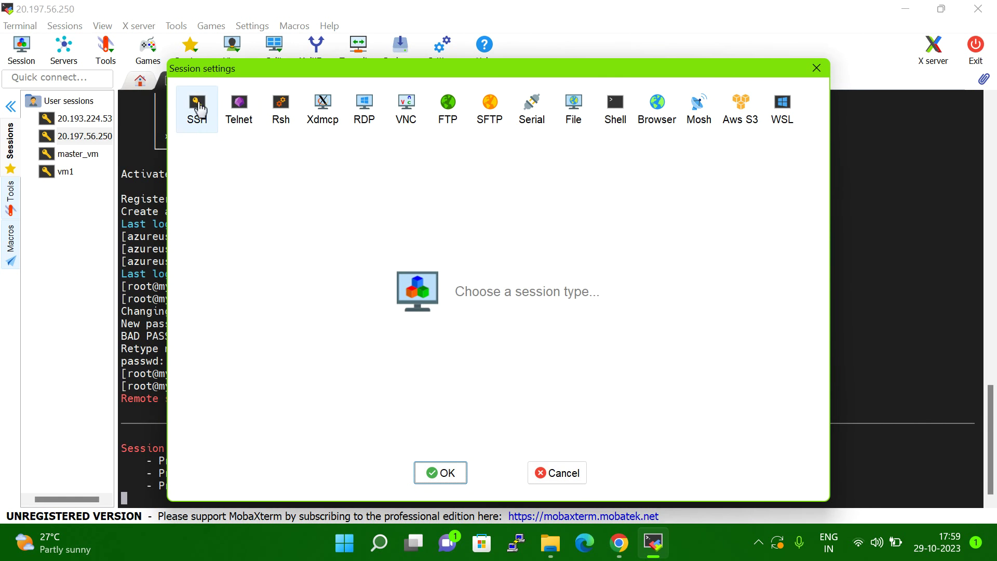
pyautogui.click(197, 108)
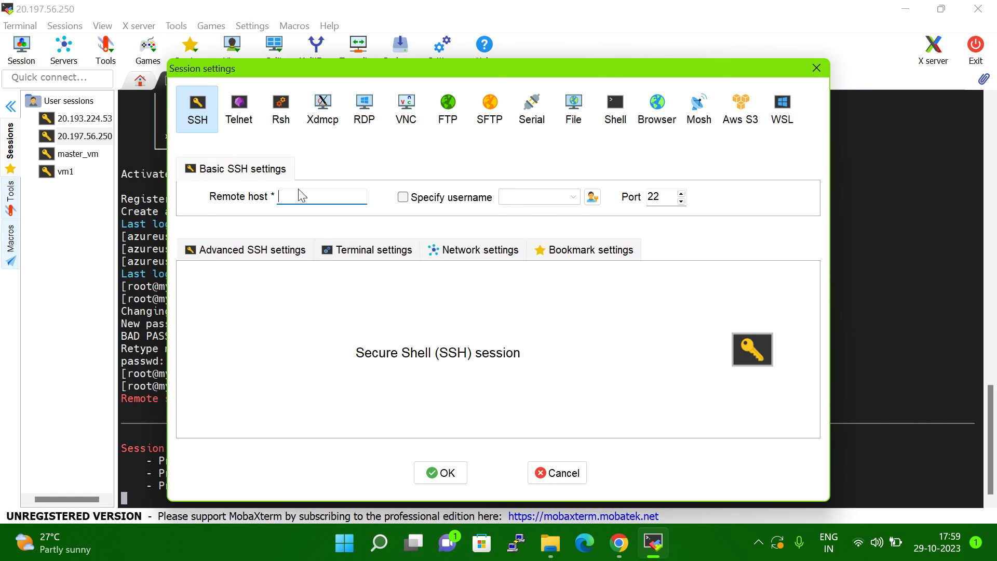
pyautogui.hotkey('ctrl', 'v')
pyautogui.click(440, 473)
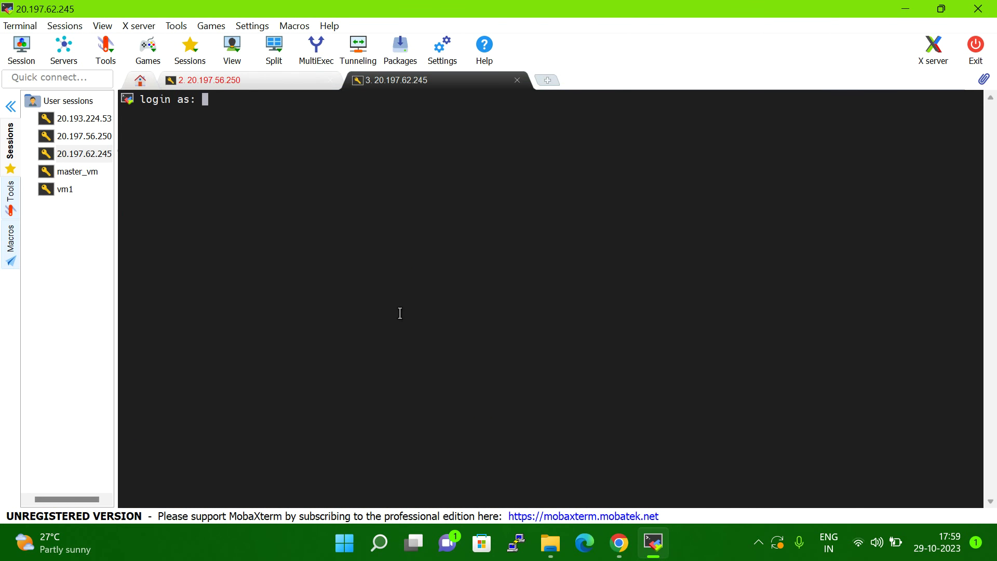
# Step: Log in to testvm as azureuser with the admin password and begin typing an id command
pyautogui.write('azureuser')
pyautogui.press('Return')
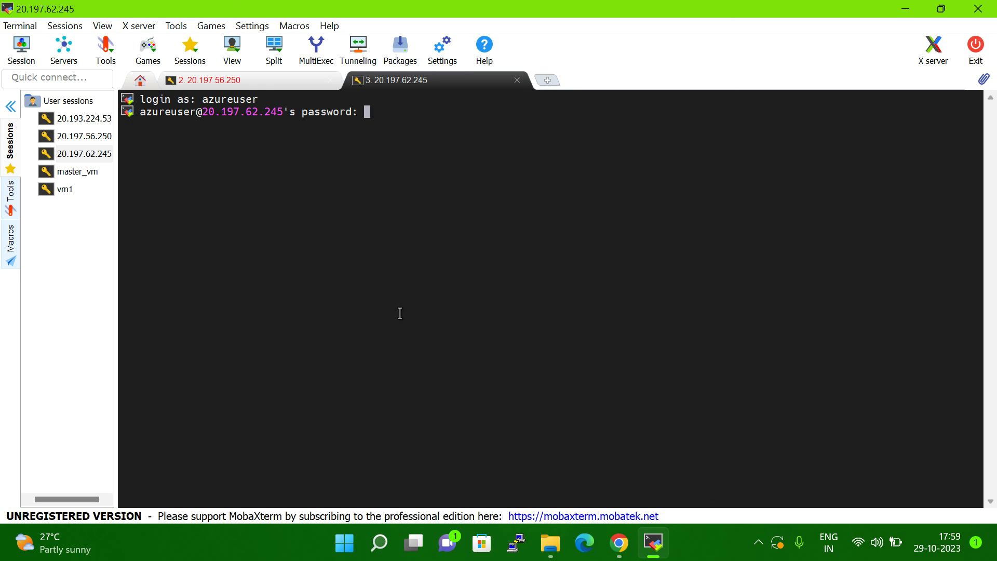
pyautogui.press('Return')
pyautogui.write('id tes')
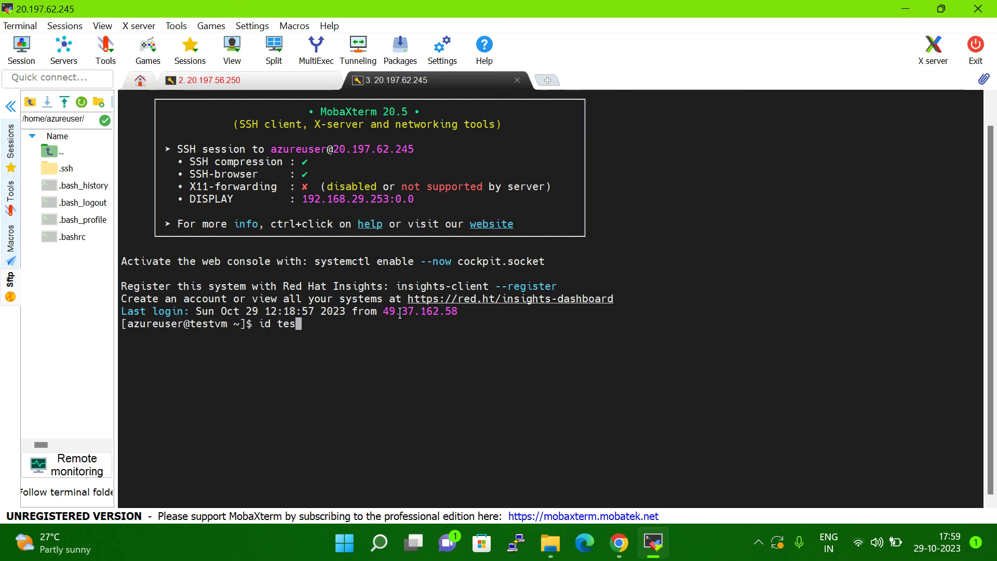
# Step: Run 'id test' and highlight its output showing uid=1001, gid=1001, groups=1001(test)
pyautogui.press('BackSpace')
pyautogui.press('BackSpace')
pyautogui.press('BackSpace')
pyautogui.write('test')
pyautogui.press('Return')
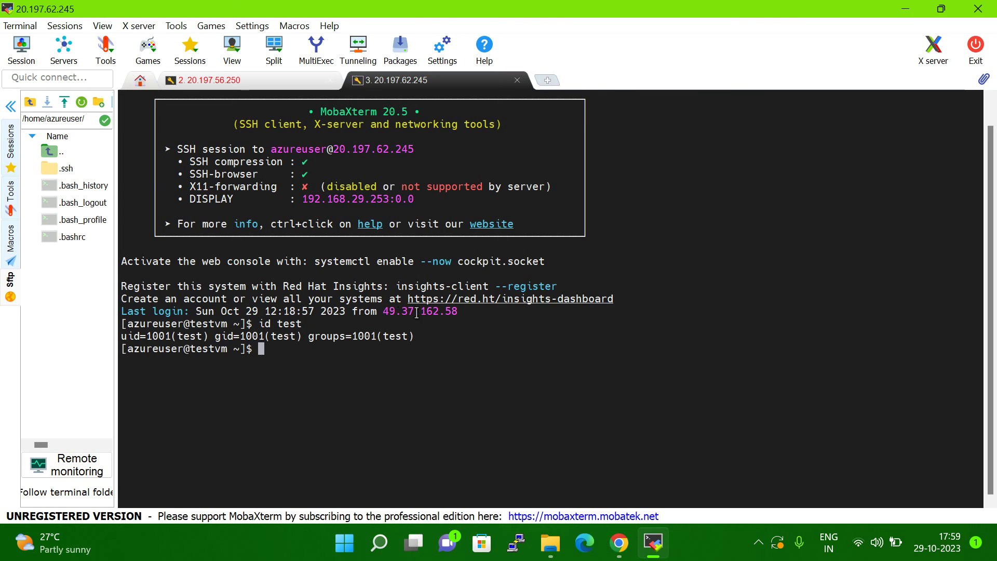
pyautogui.moveTo(271, 325); pyautogui.dragTo(403, 334)
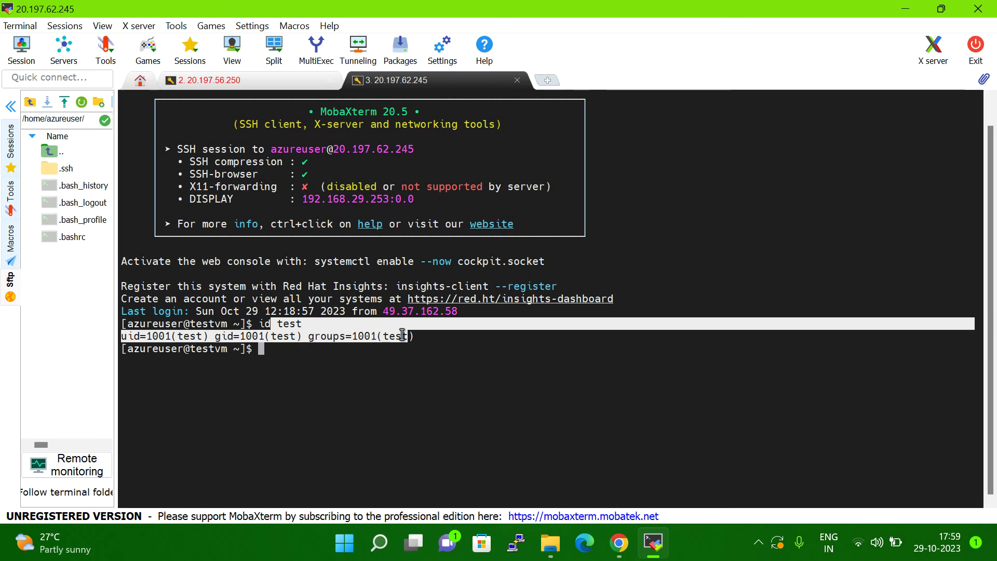